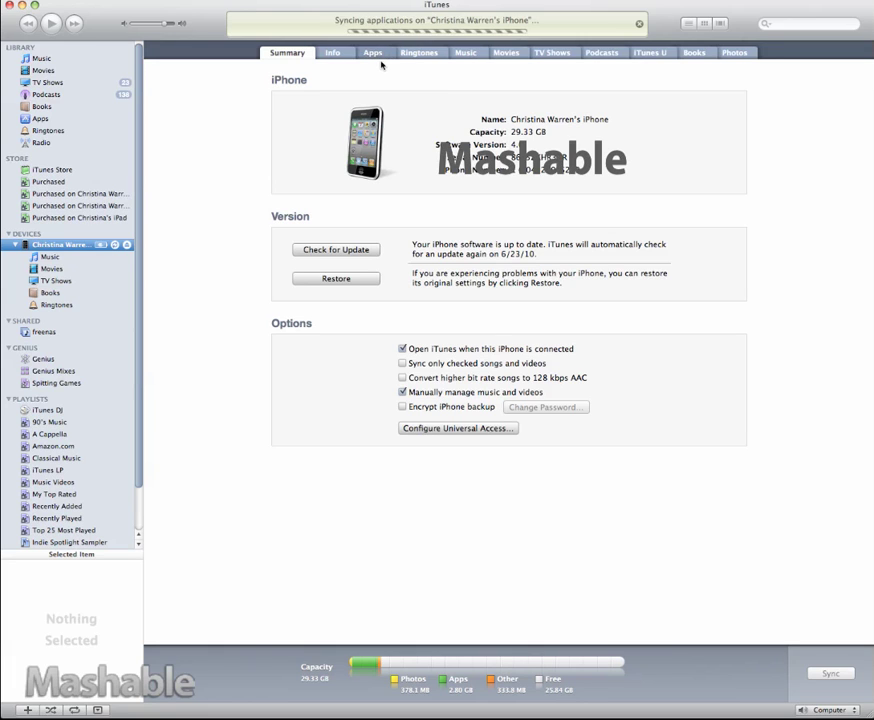
Open the iPhone's app sync settings and look over Stanza's file sharing area and its document chooser without adding anything
left_click(377, 53)
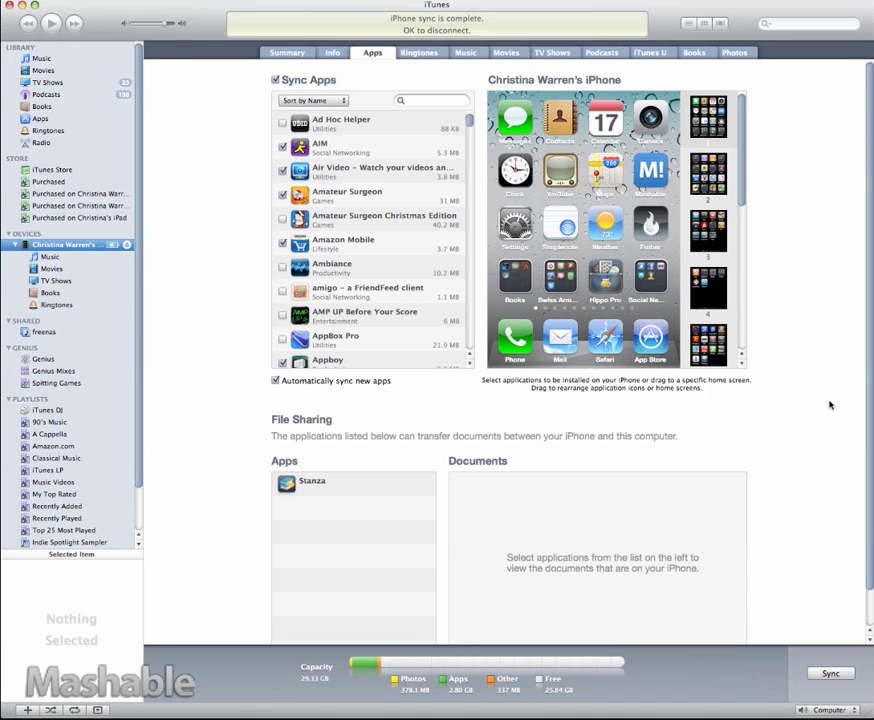
scroll(826, 406, "down", 2)
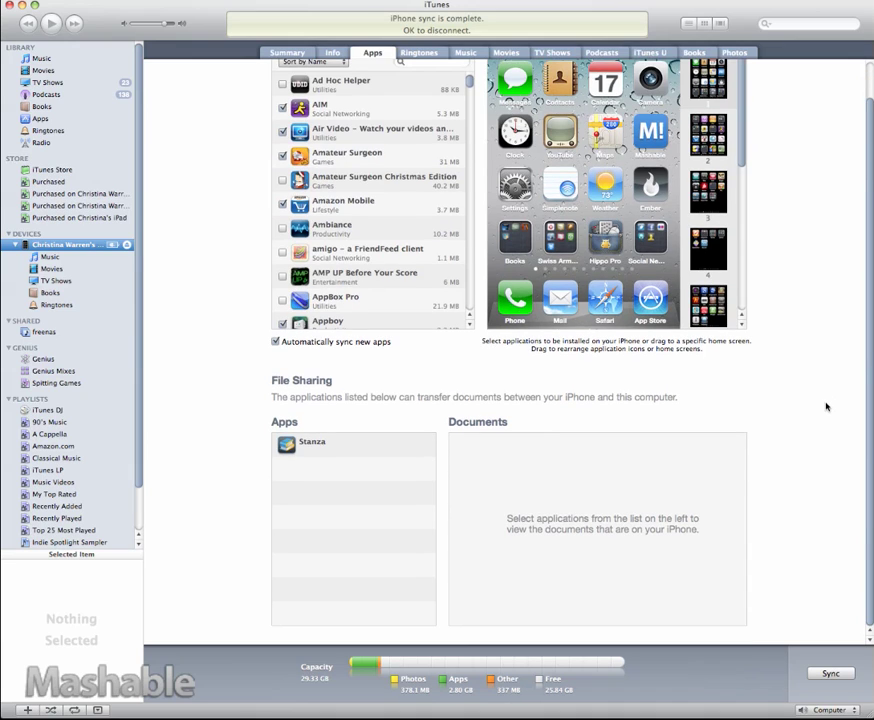
left_click(365, 454)
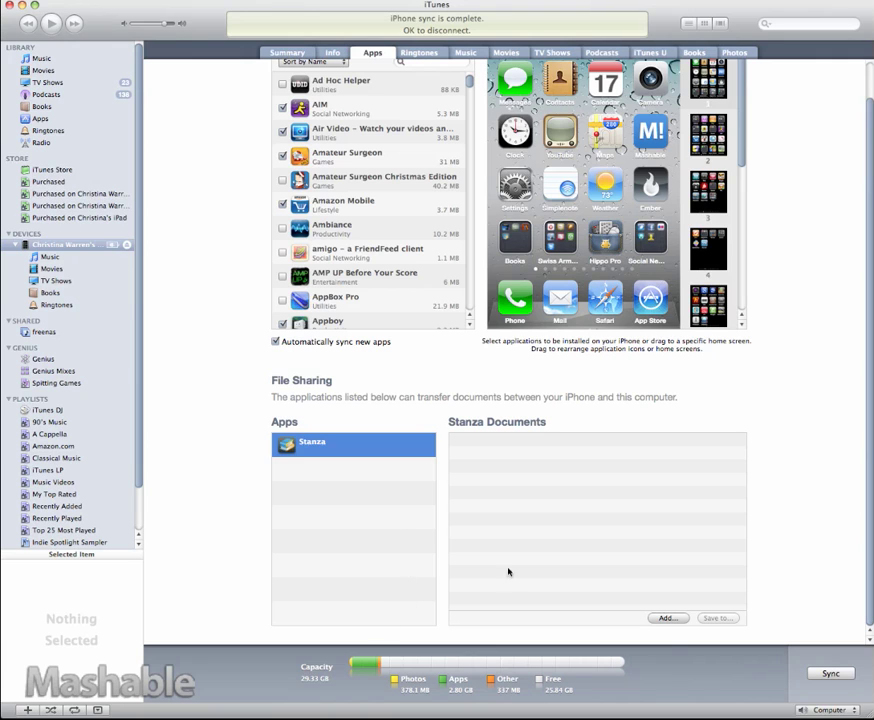
left_click(671, 618)
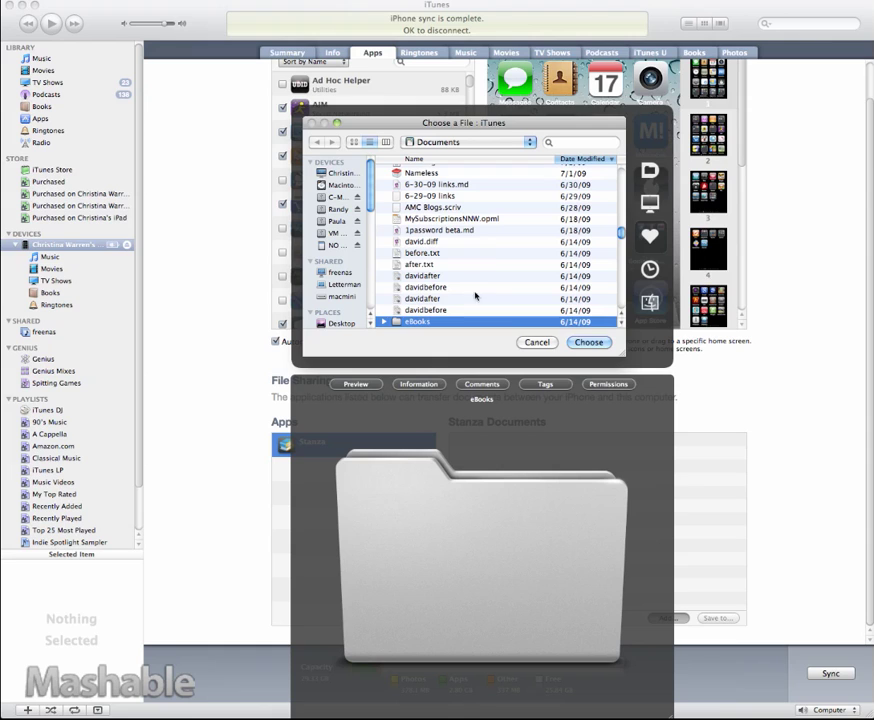
left_click(538, 342)
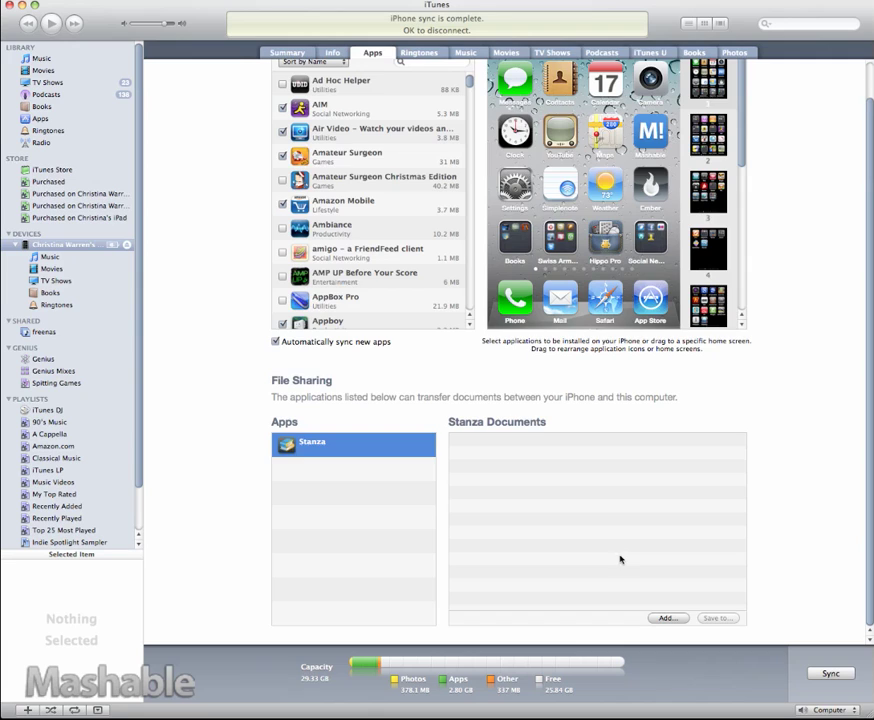
scroll(617, 553, "up", 2)
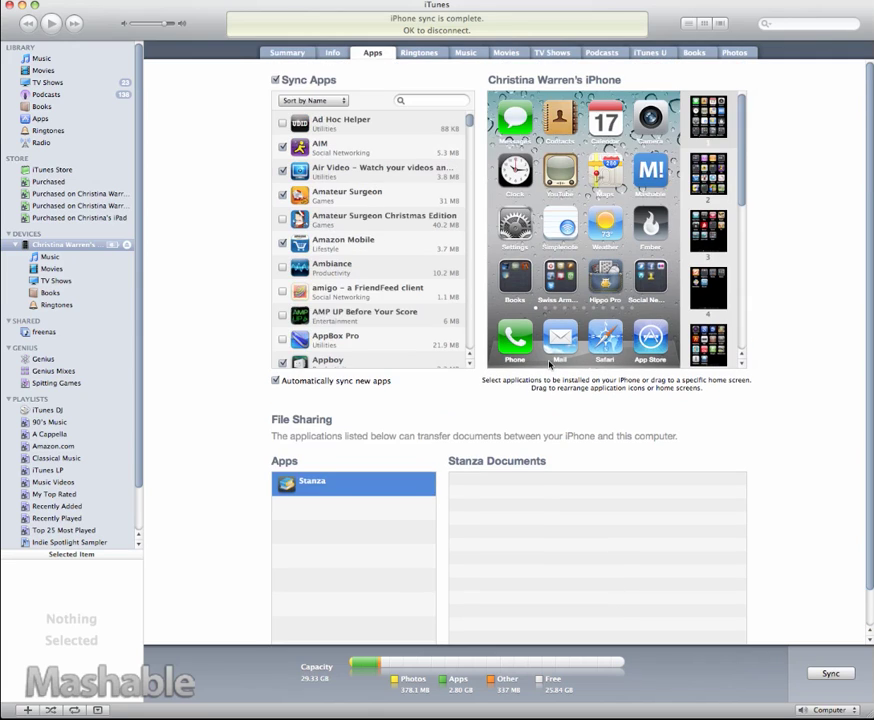
Examine the sorting options for the sync list and look through the apps available for the iPhone
left_click(343, 101)
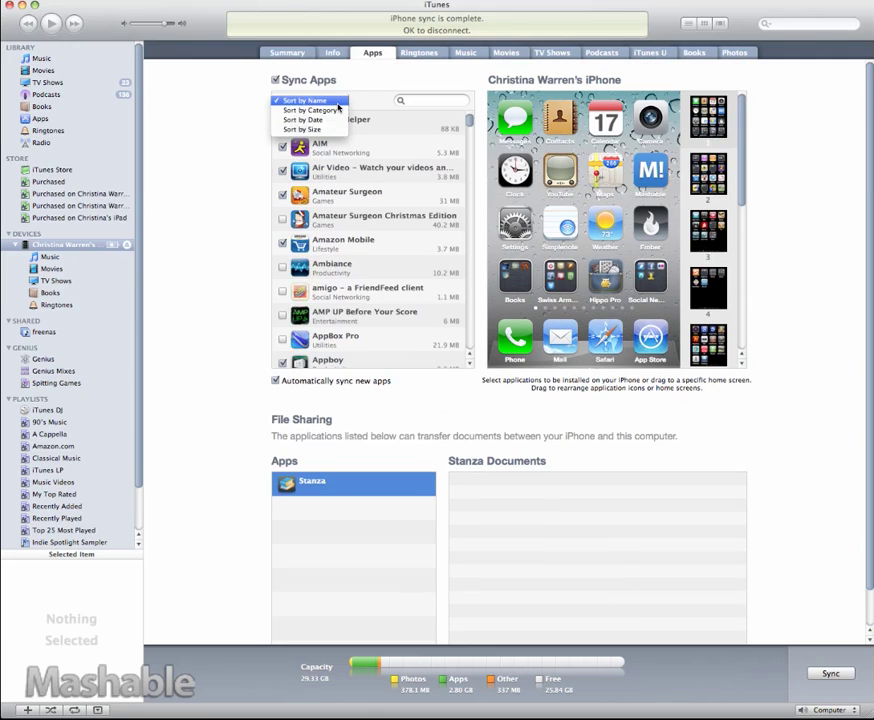
left_click(362, 104)
scroll(410, 162, "down", 10)
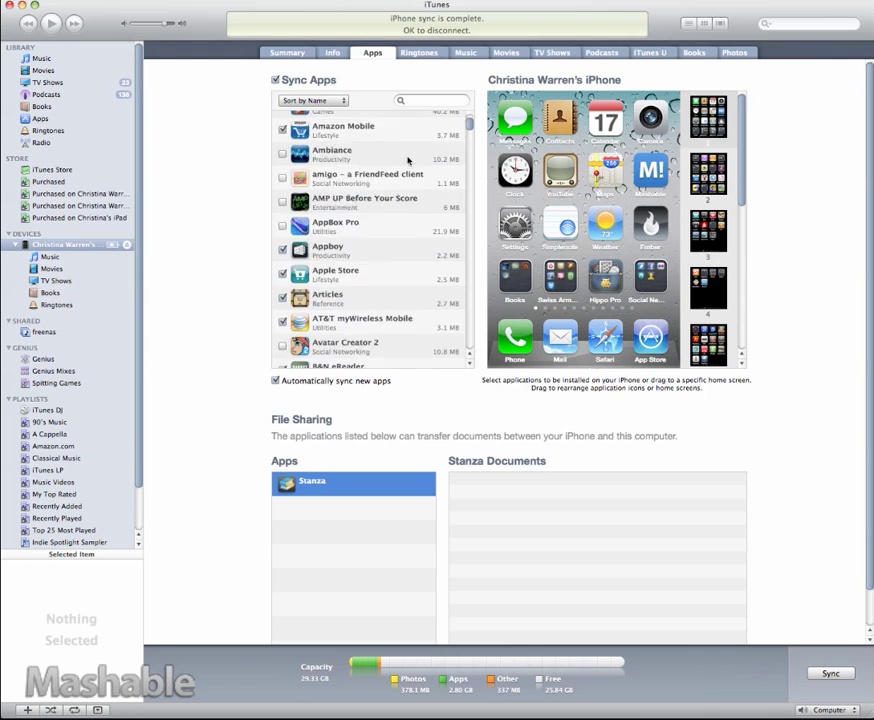
scroll(408, 161, "down", 20)
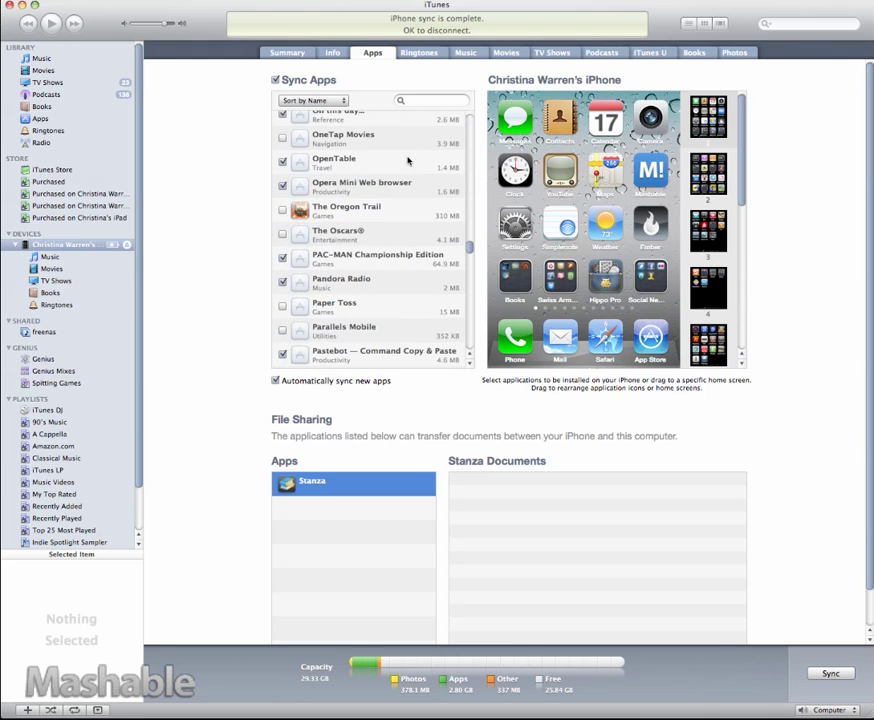
scroll(410, 155, "up", 15)
scroll(439, 263, "up", 20)
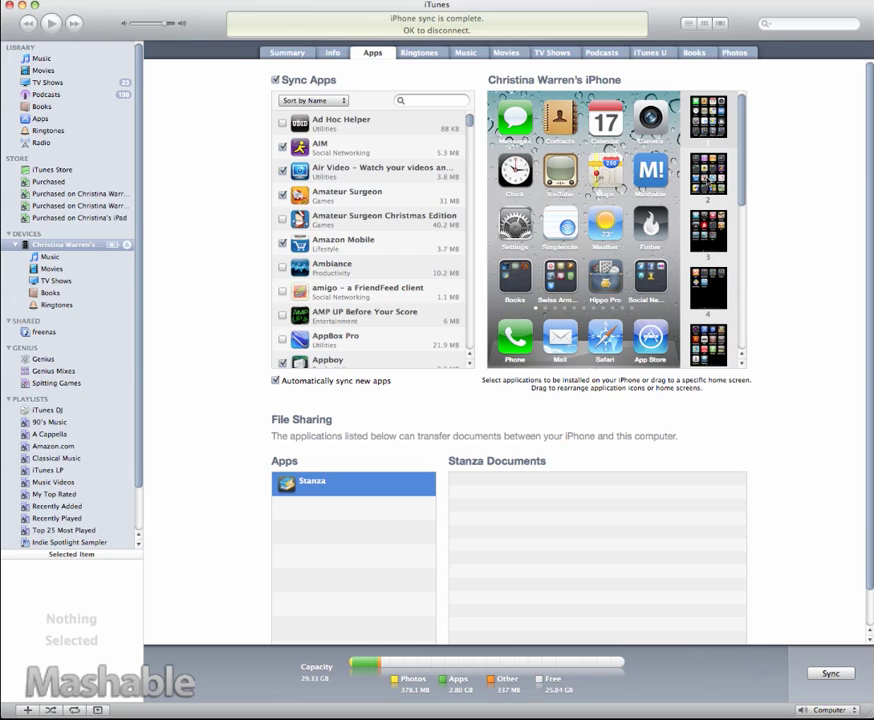
Look through the iPhone's home screens 2 to 11 to see how the apps are arranged
left_click(719, 195)
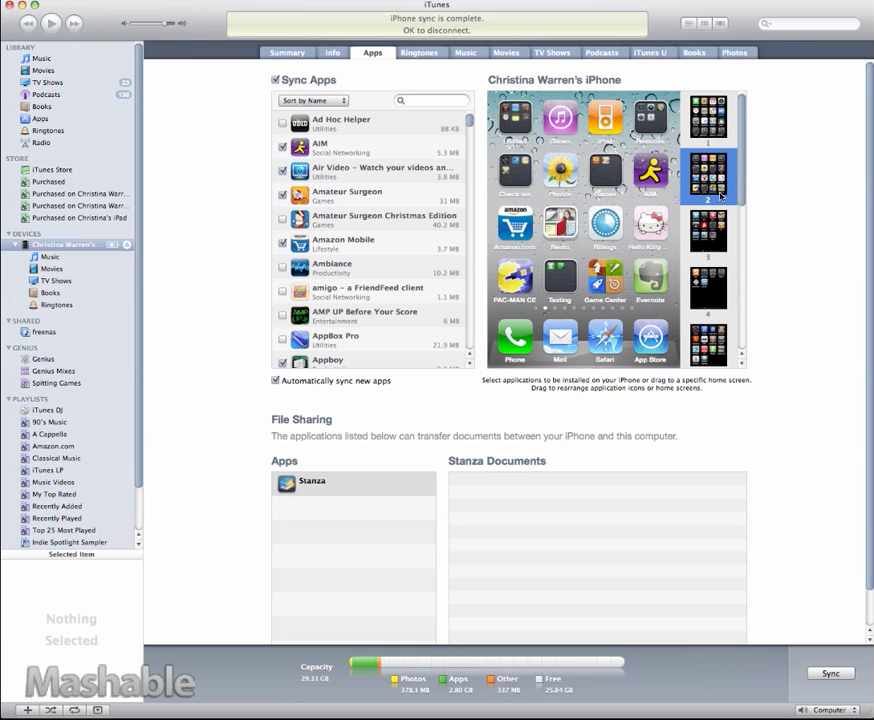
left_click(720, 223)
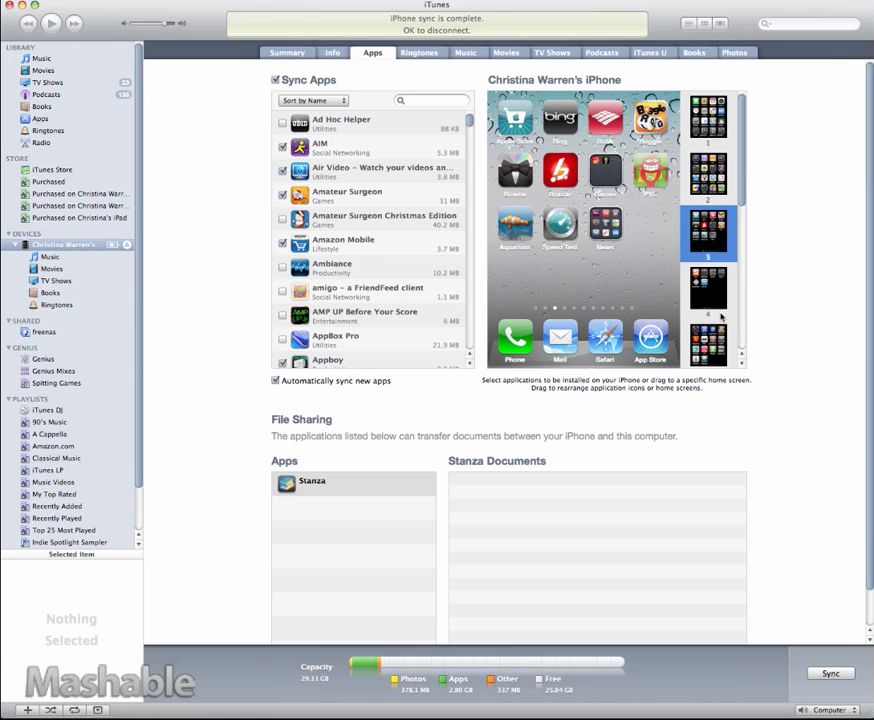
left_click(713, 287)
left_click(716, 348)
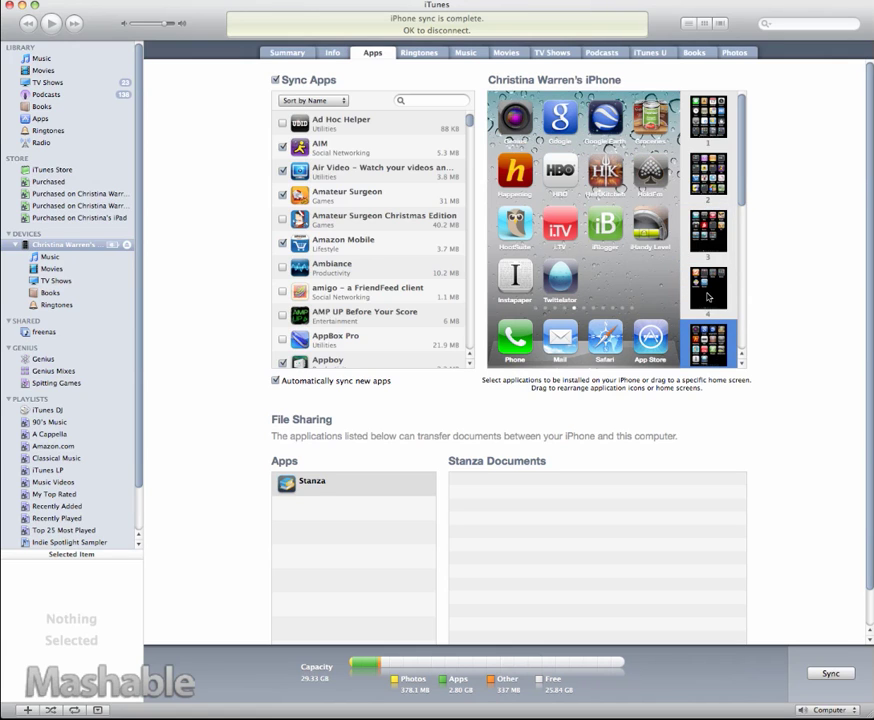
scroll(716, 300, "down", 3)
left_click(716, 288)
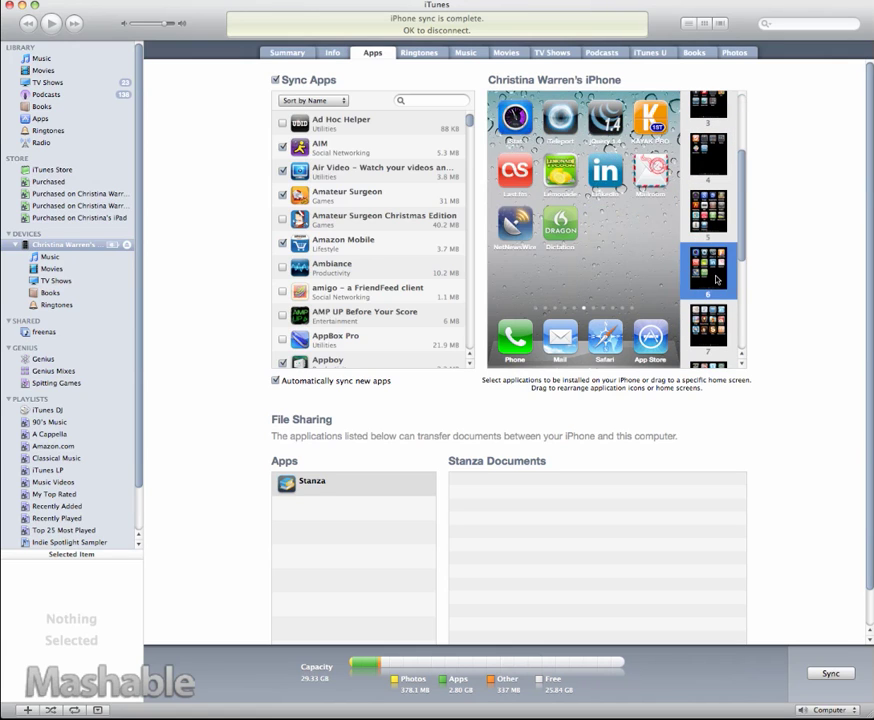
left_click(710, 326)
scroll(717, 320, "down", 2)
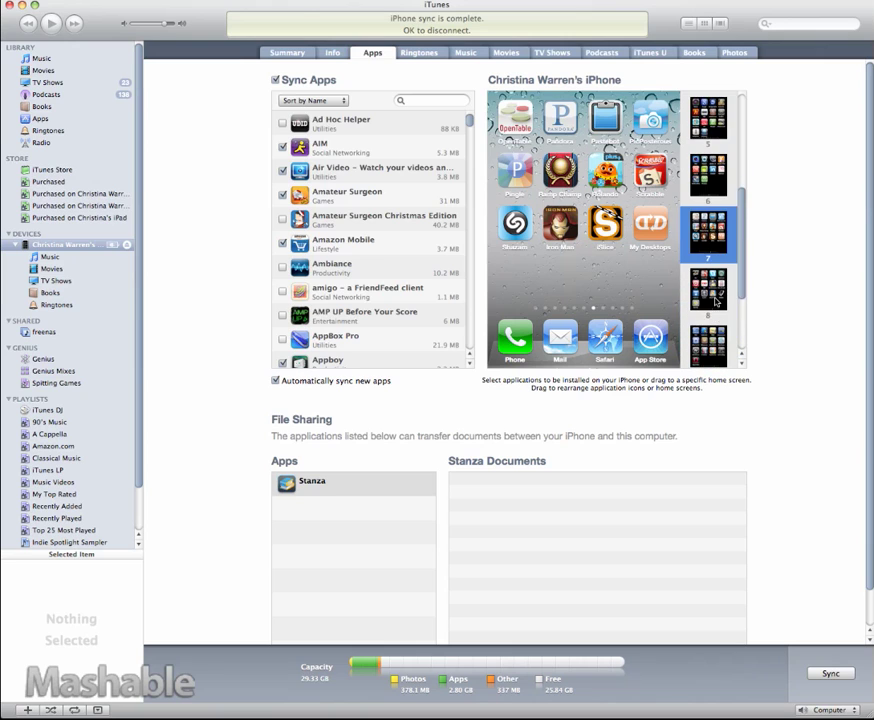
left_click(717, 325)
left_click(717, 329)
scroll(719, 331, "down", 1)
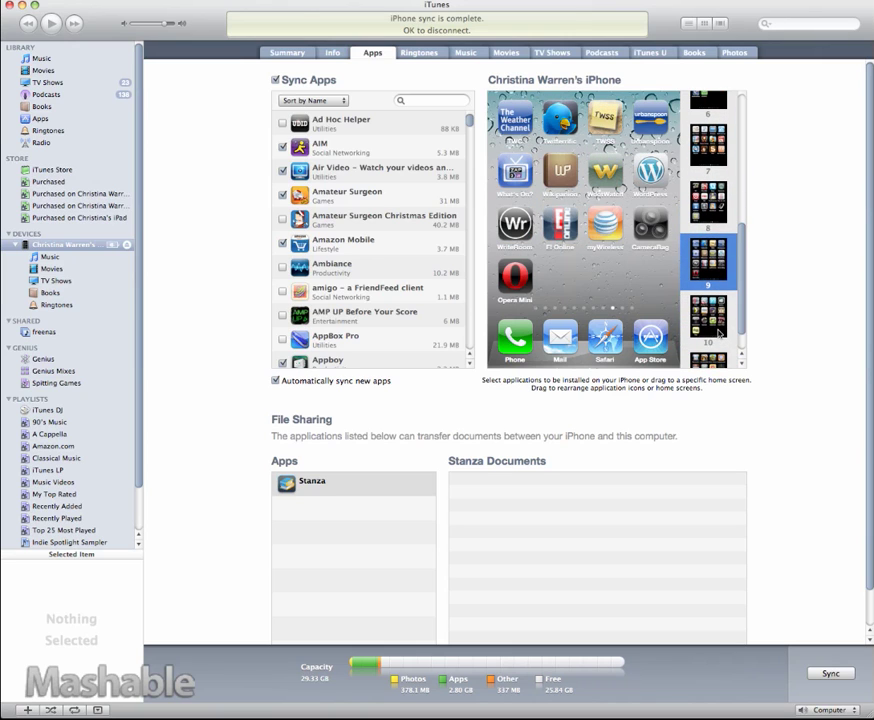
left_click(717, 340)
scroll(718, 336, "down", 2)
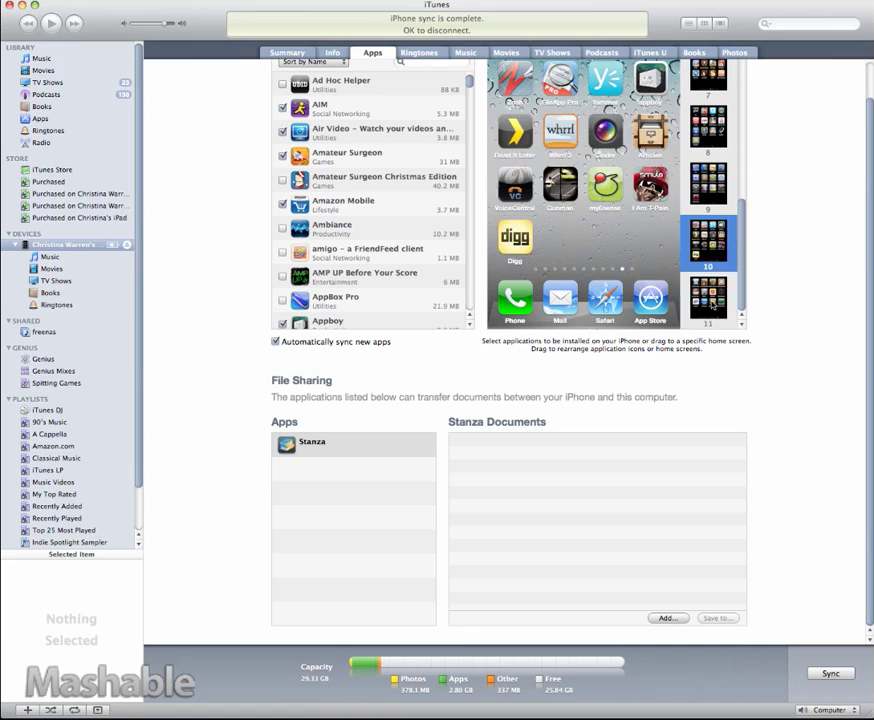
left_click(713, 305)
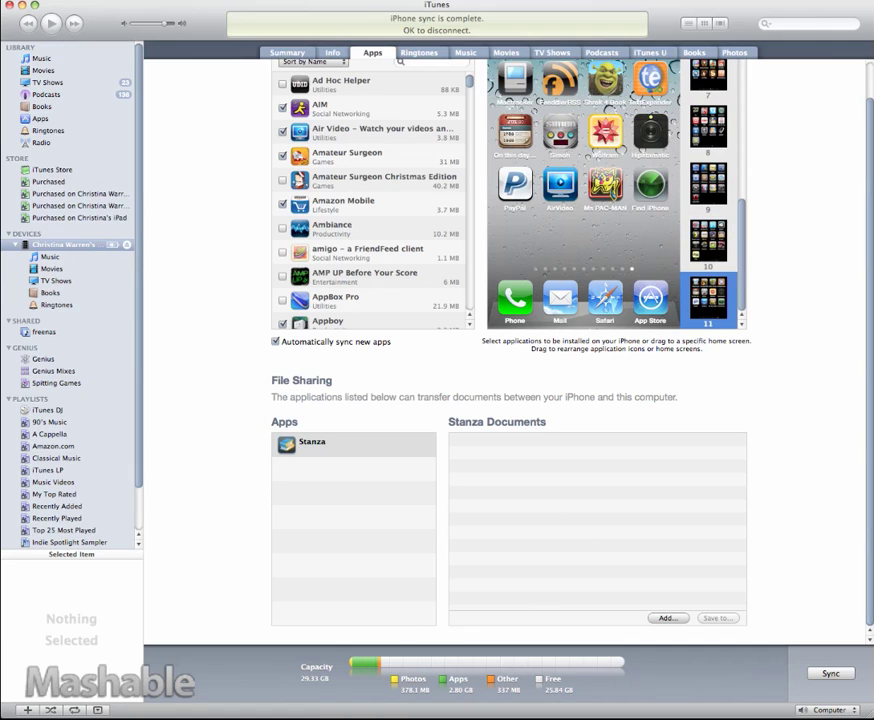
Combine the Mactracker and Wolfram apps into a folder on home screen 11
mouse_move(561, 184)
mouse_move(590, 210)
mouse_move(513, 80)
left_click_drag(513, 80, 605, 131)
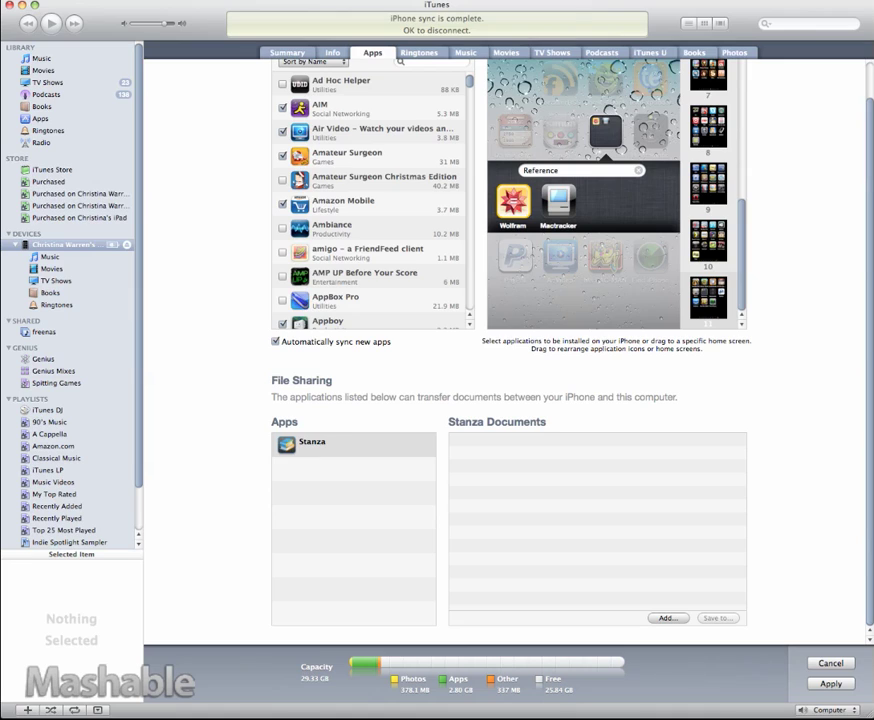
Try a different name for the new folder, restore the name "Reference" and close the folder
double_click(541, 170)
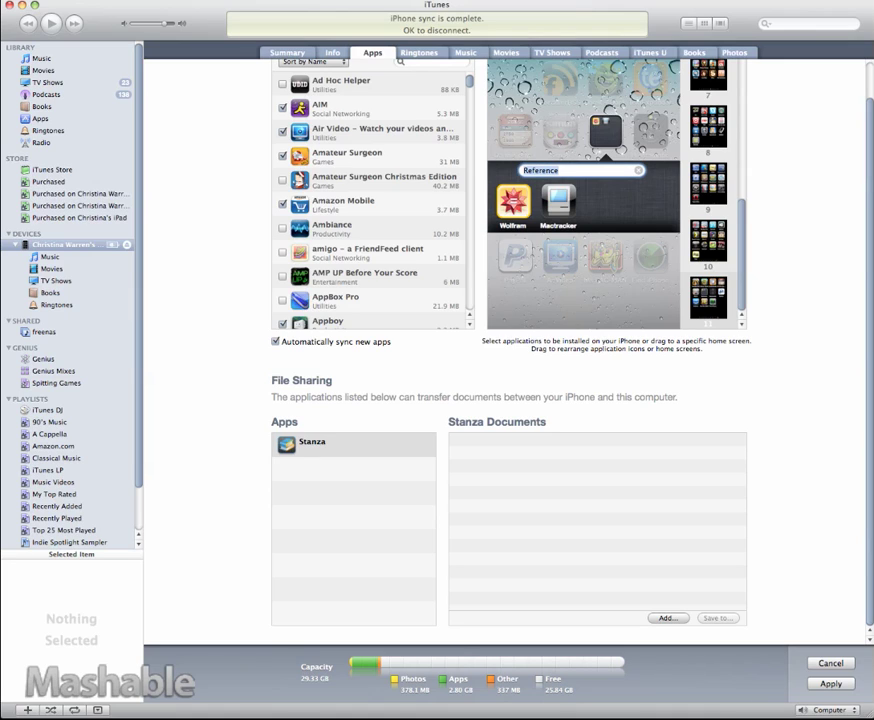
type("asdfasd")
left_click(637, 171)
type("R")
key("Return")
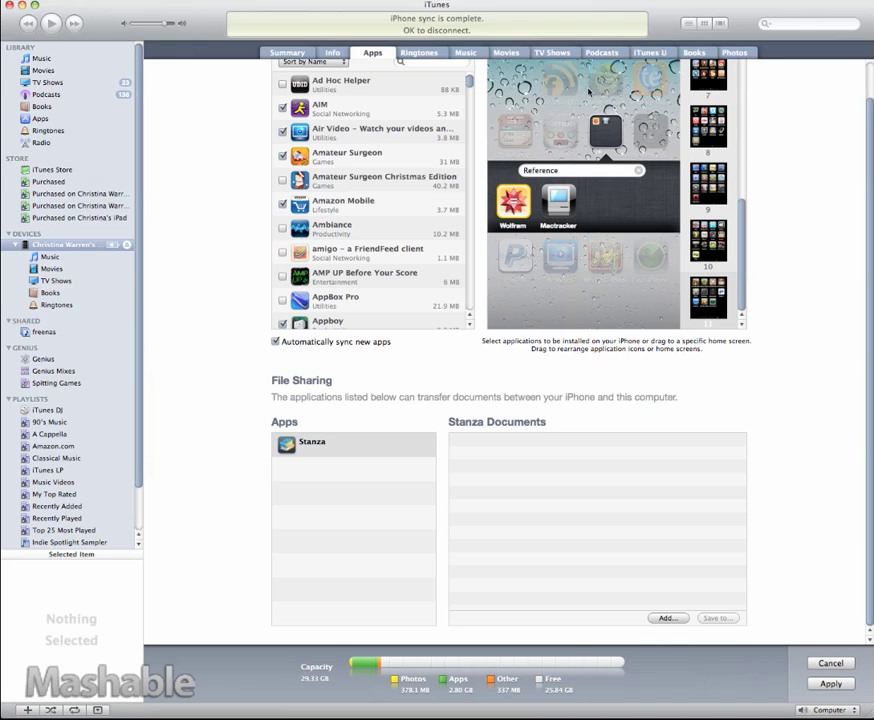
left_click(588, 108)
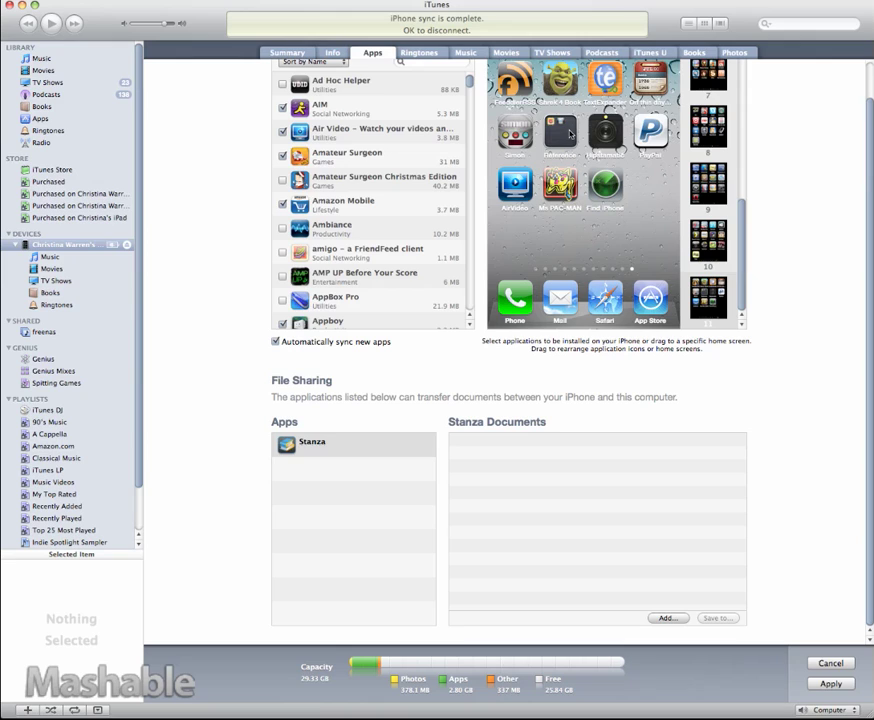
Open the Reference folder and take the Mactracker and Wolfram apps out of it, back onto home screen 11
left_click(571, 132)
left_click(567, 133)
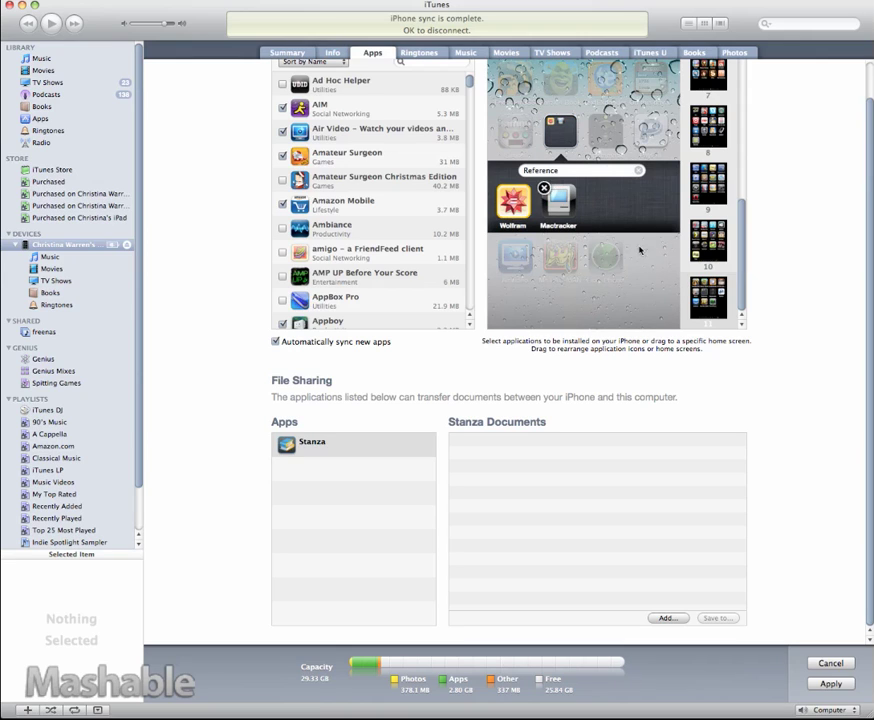
left_click(552, 203)
mouse_move(512, 200)
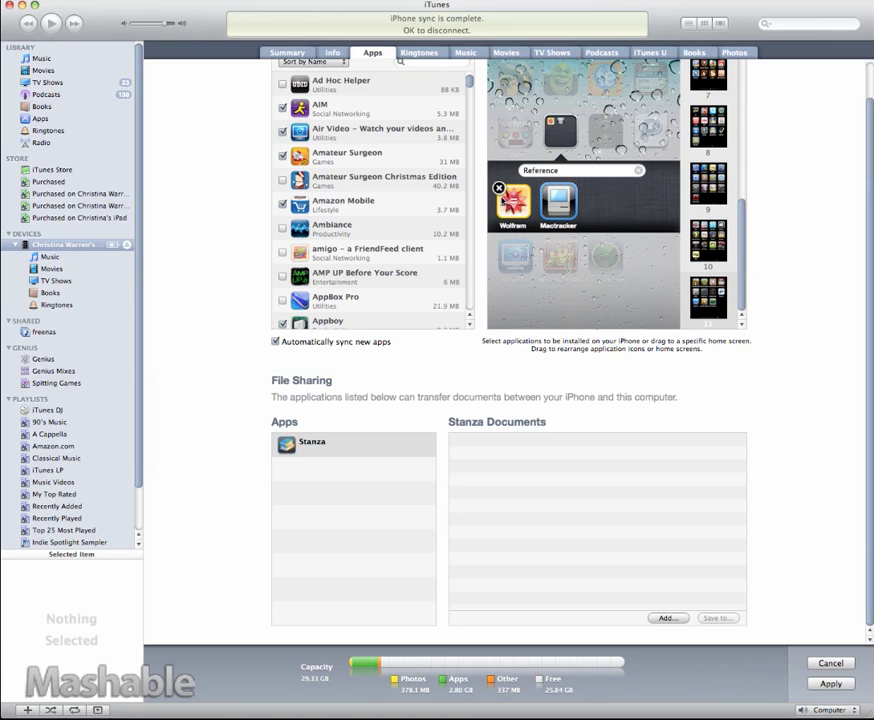
left_click_drag(557, 201, 562, 100)
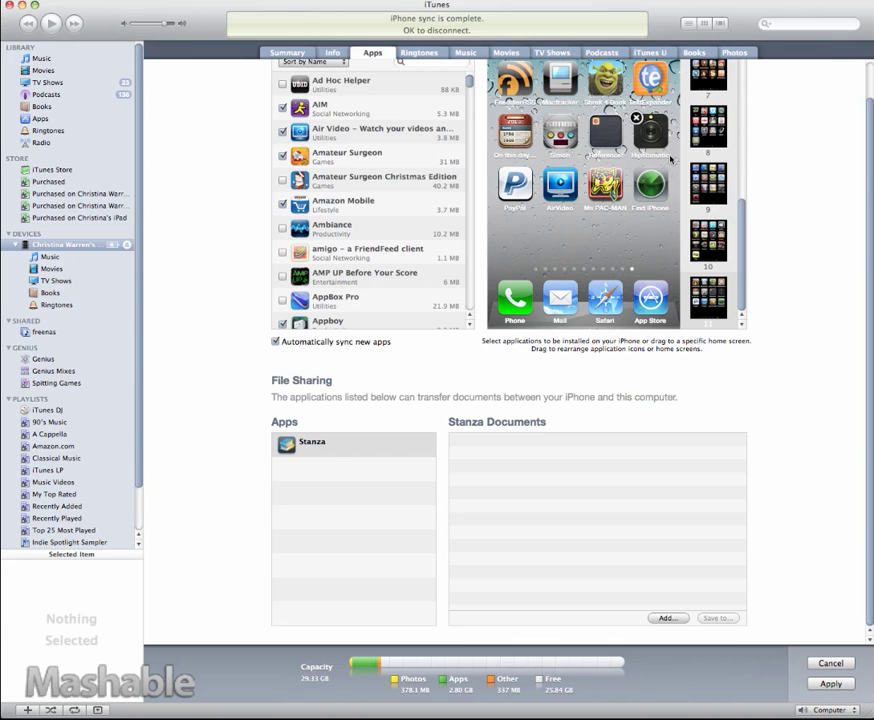
left_click(605, 130)
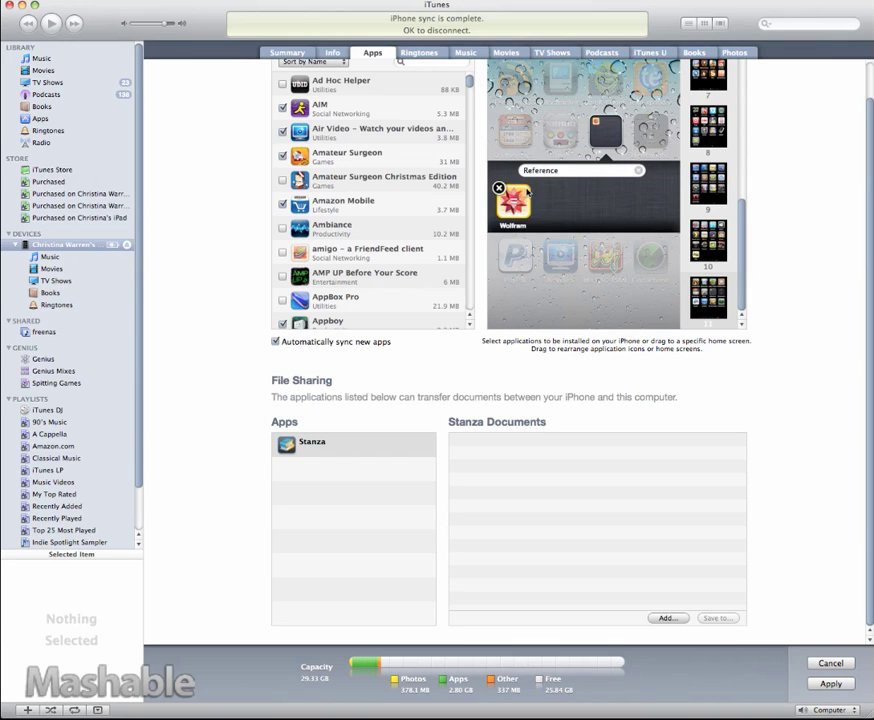
left_click(613, 258)
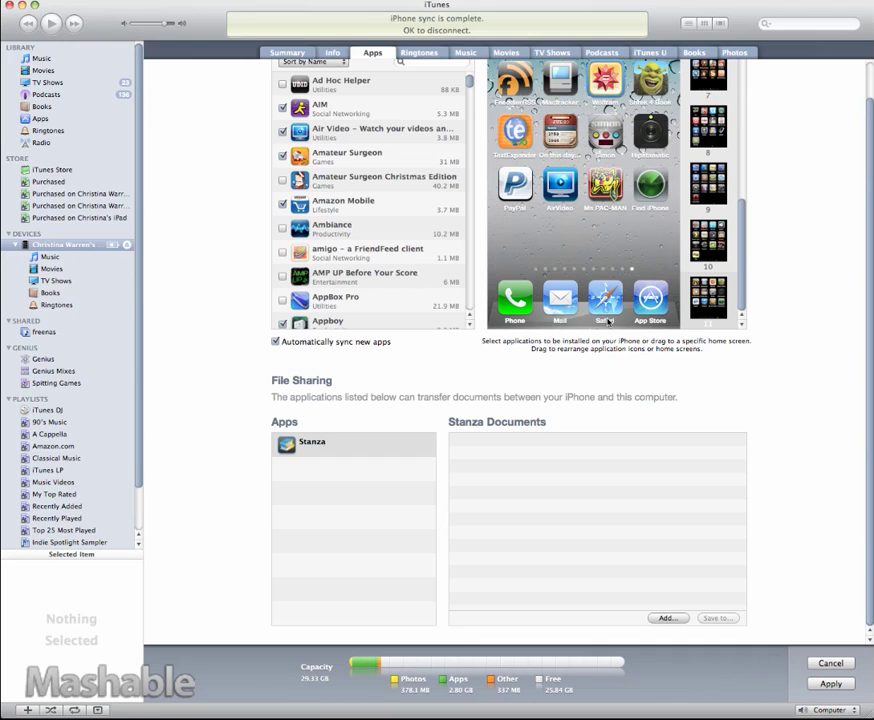
Group Mactracker and Wolfram into a Reference folder again and place TextExpander just ahead of it on home screen 11
left_click_drag(604, 84, 605, 88)
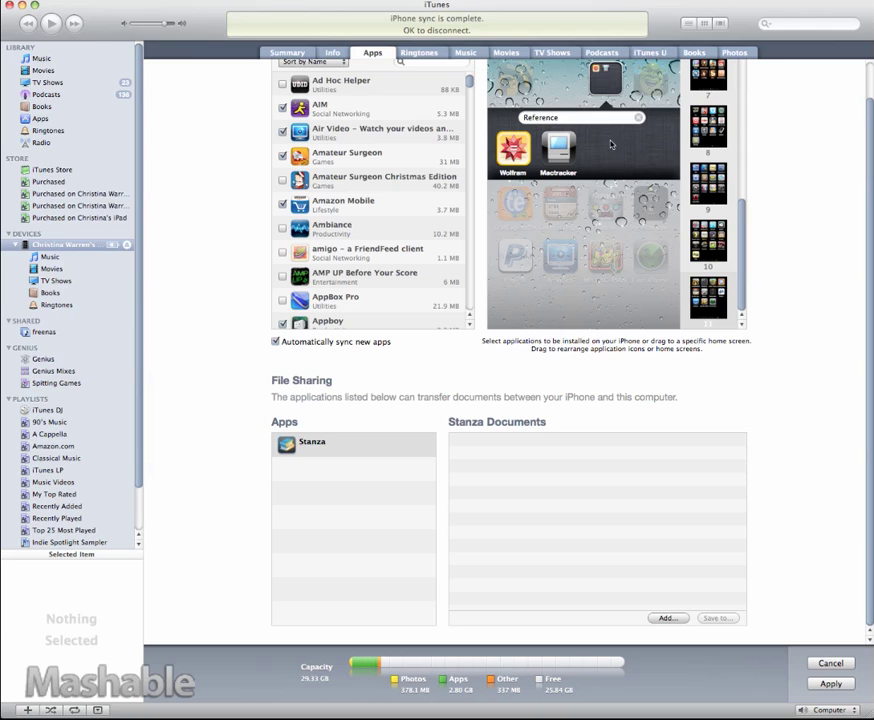
left_click(645, 95)
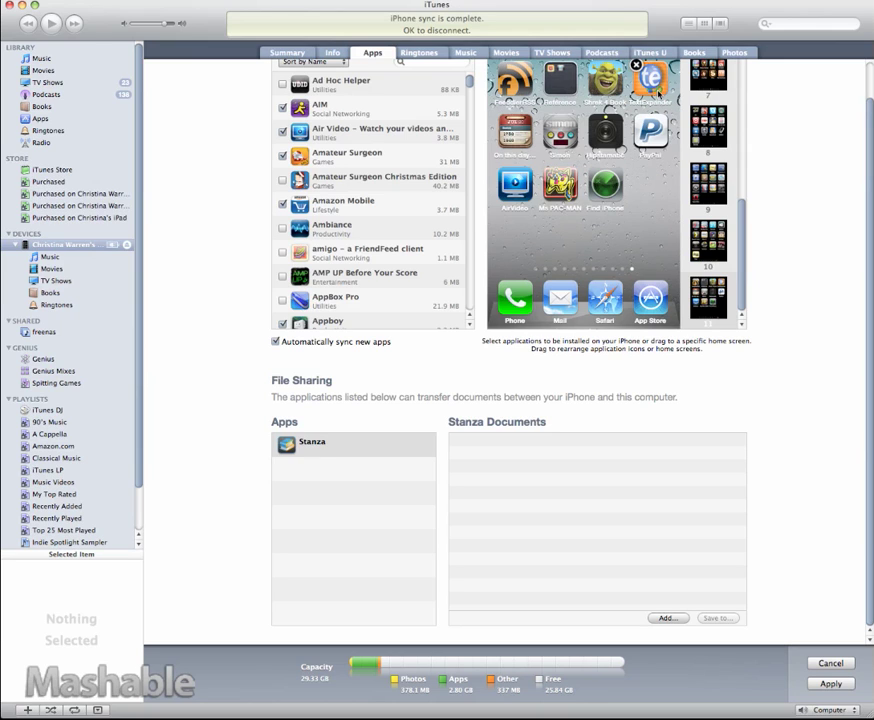
left_click_drag(659, 93, 562, 88)
Add the On this day and FeeddlerRSS apps to the Reference folder
left_click_drag(515, 130, 652, 78)
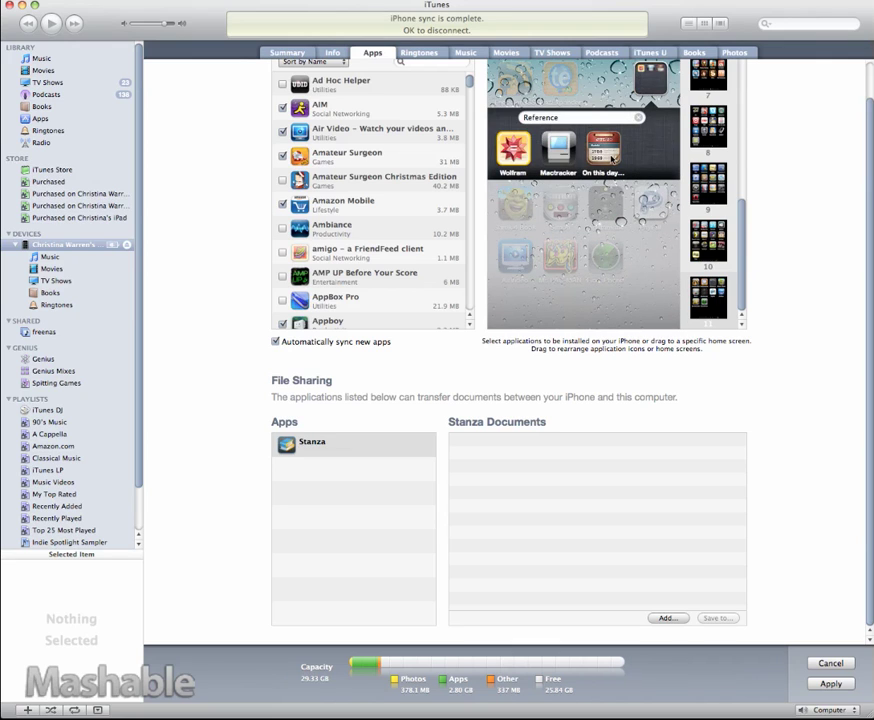
left_click(627, 286)
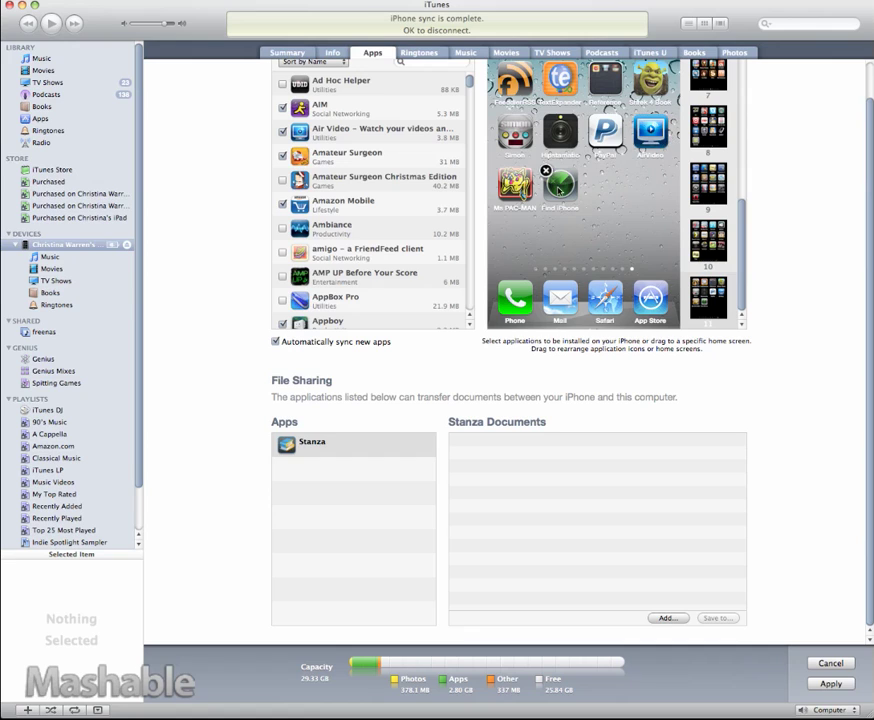
left_click_drag(516, 80, 615, 90)
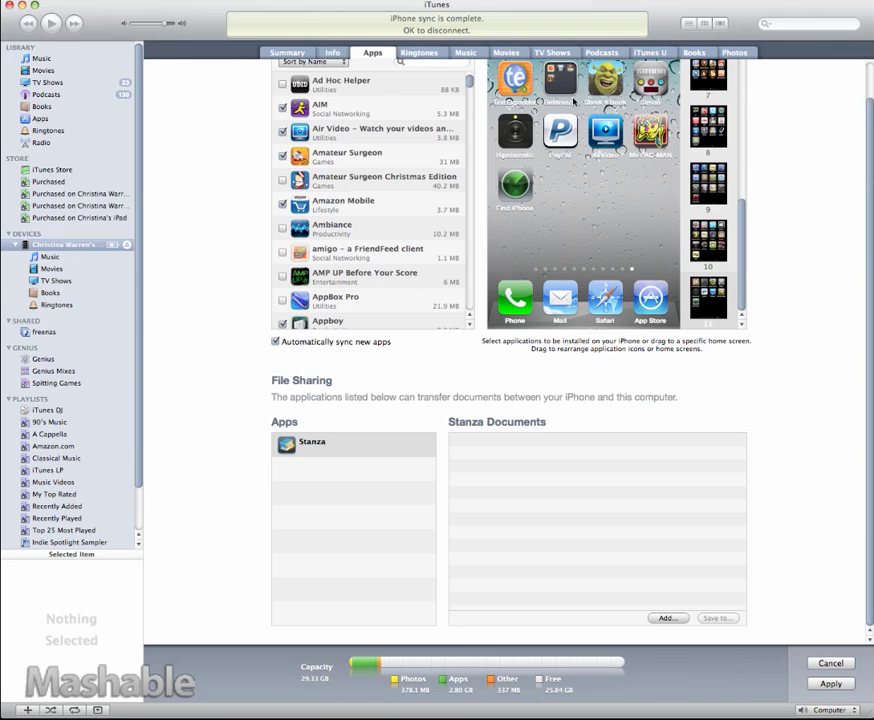
Move the Reference folder to home screen 7, after the My Desktops app, and view home screen 4
left_click_drag(560, 80, 629, 232)
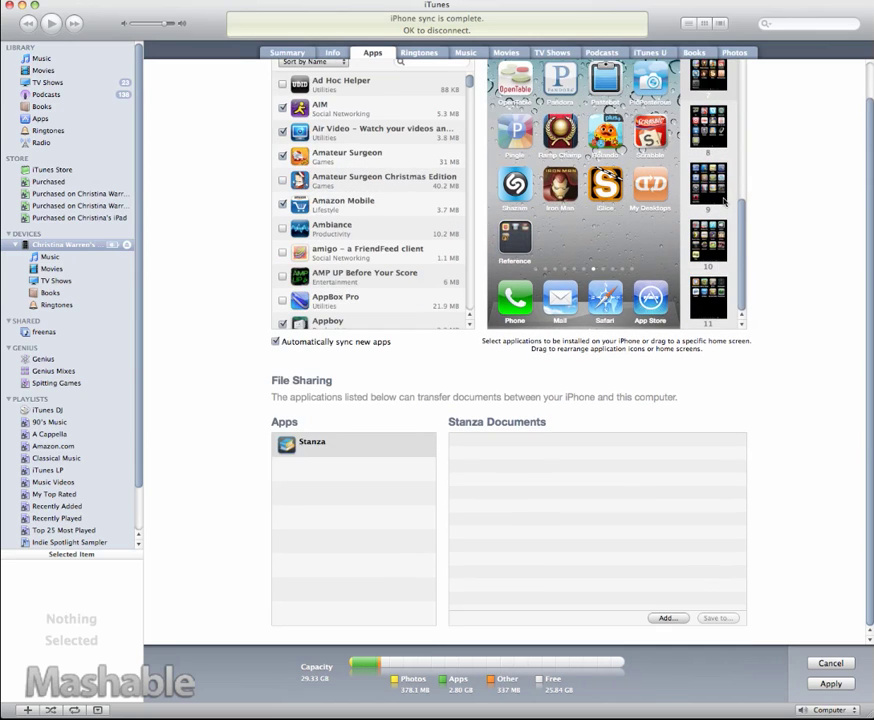
left_click(703, 282)
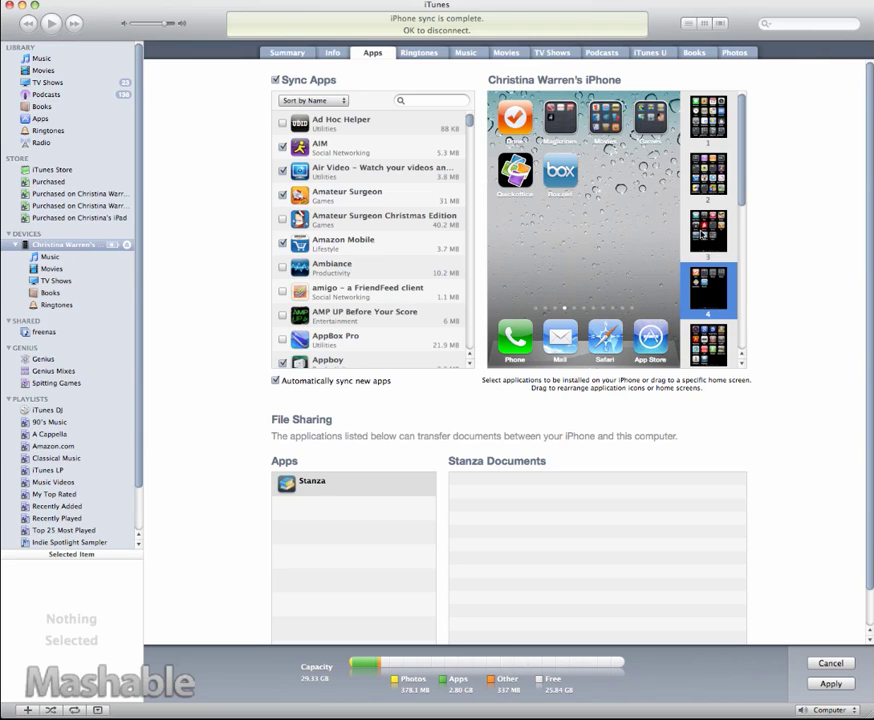
scroll(702, 233, "down", 5)
scroll(713, 253, "up", 5)
Open the library's app collection, discarding the pending iPhone changes, and look through the full set of apps
left_click(57, 119)
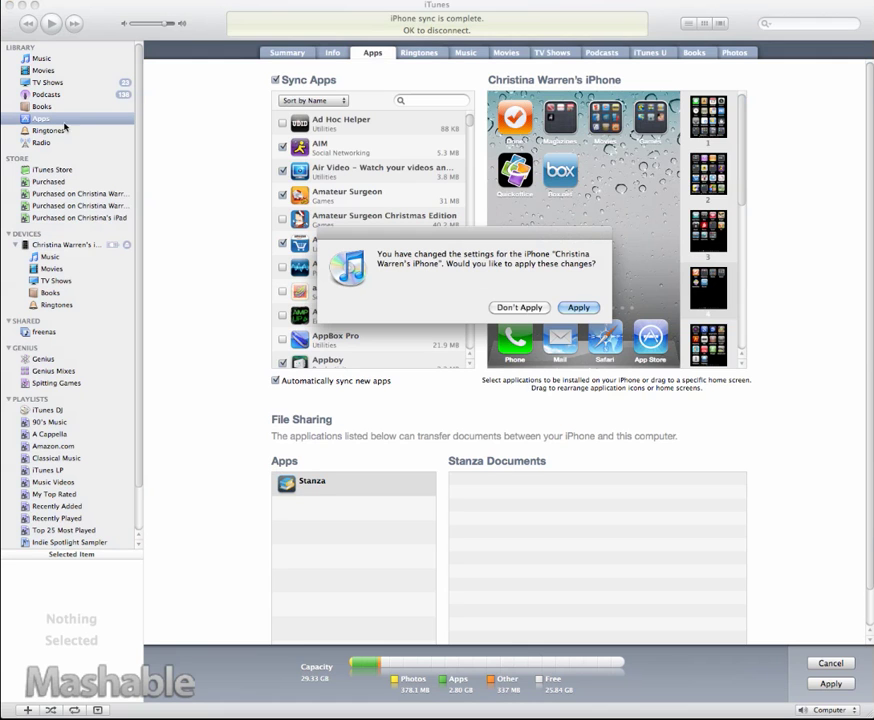
left_click(522, 307)
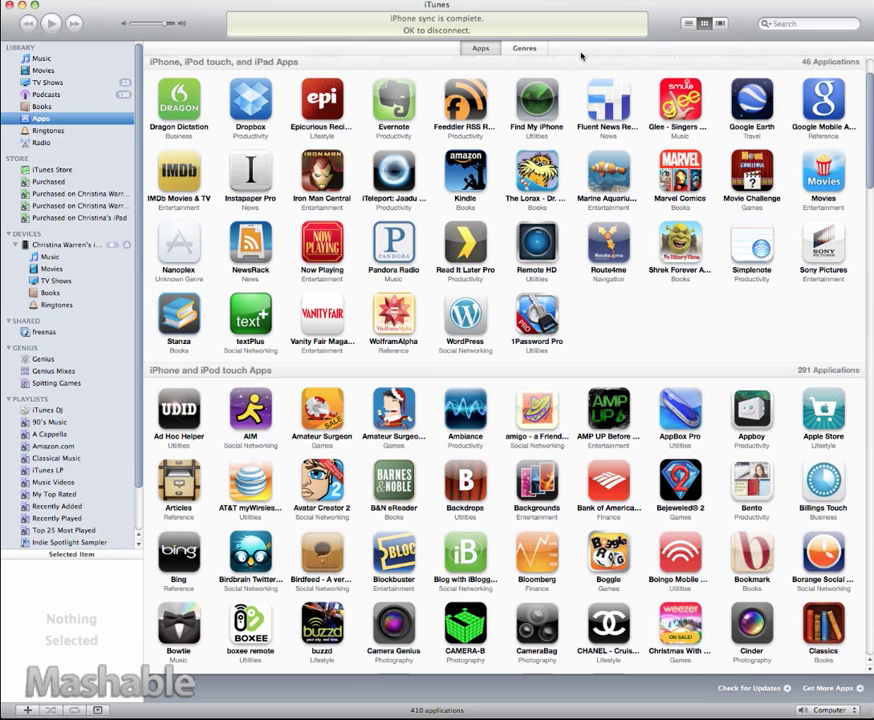
scroll(580, 136, "up", 2)
scroll(527, 137, "up", 1)
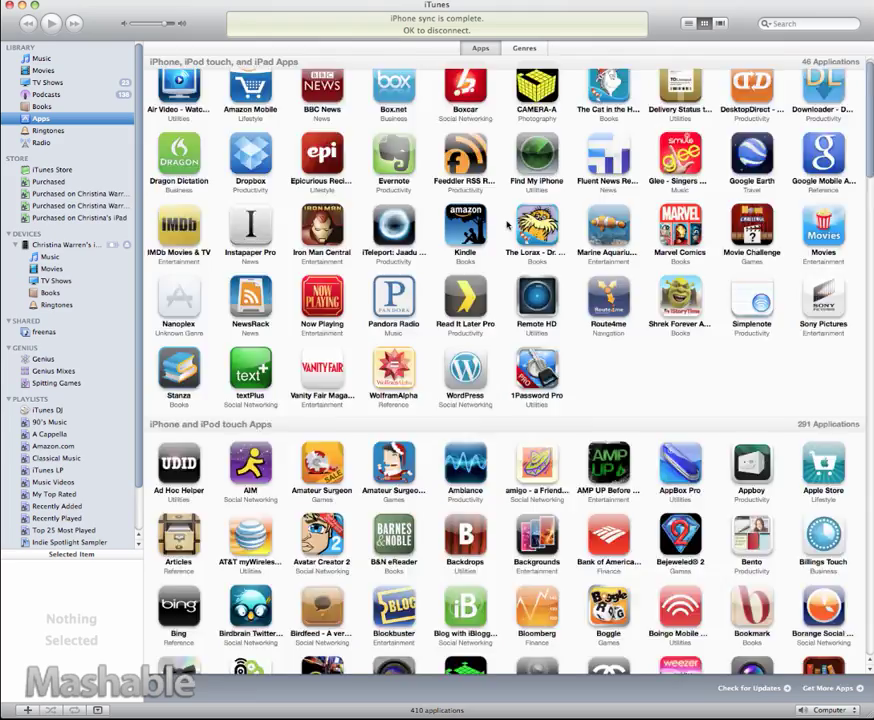
scroll(511, 220, "down", 20)
scroll(512, 222, "up", 15)
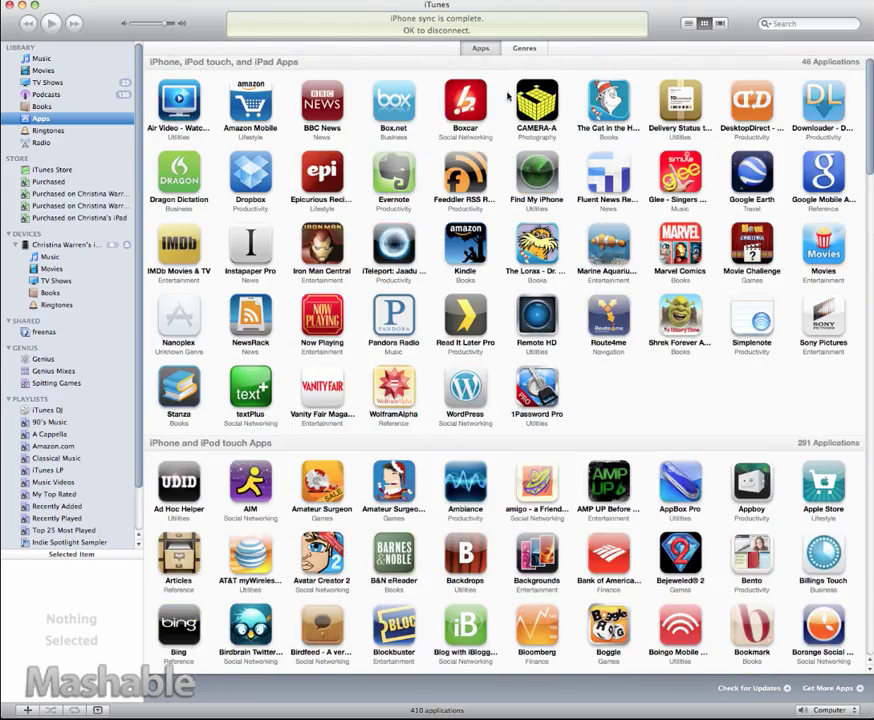
Group the library's apps by genre, look through the Reference genre's apps and return to the genre overview
left_click(524, 48)
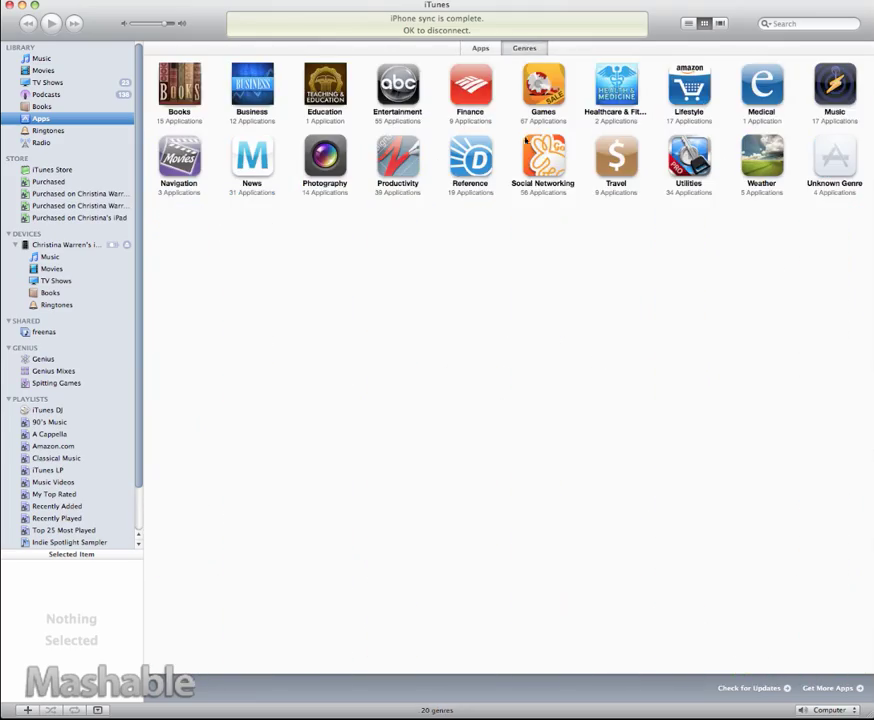
left_click(470, 157)
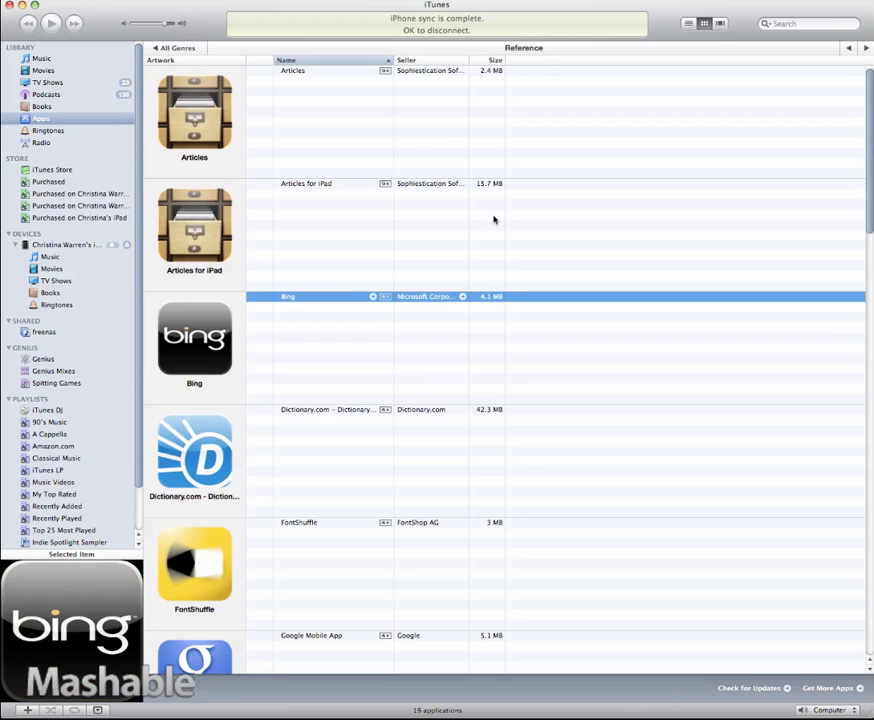
scroll(407, 148, "down", 10)
scroll(407, 148, "down", 15)
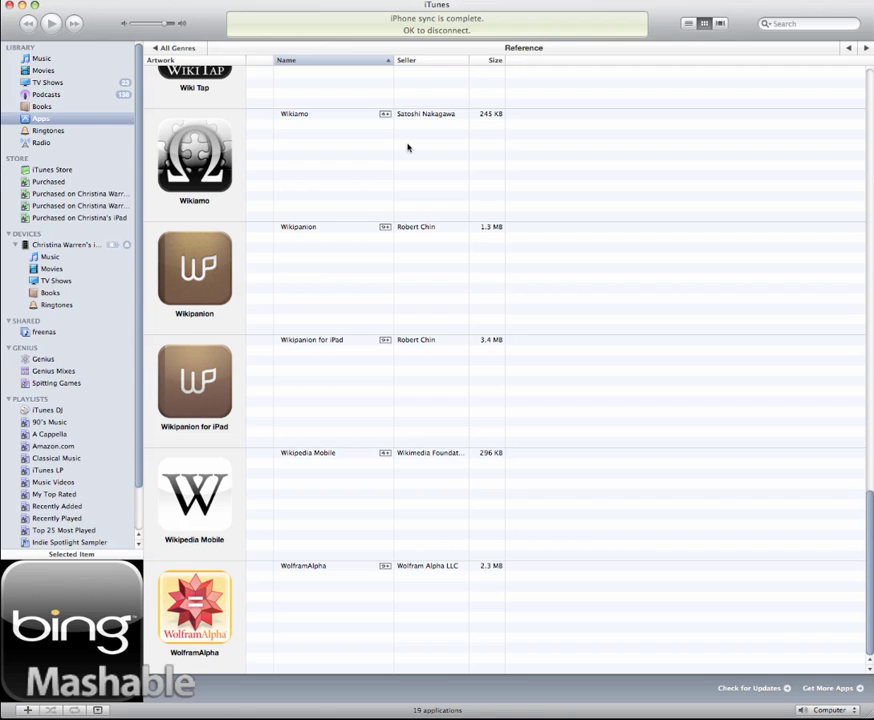
scroll(687, 230, "up", 15)
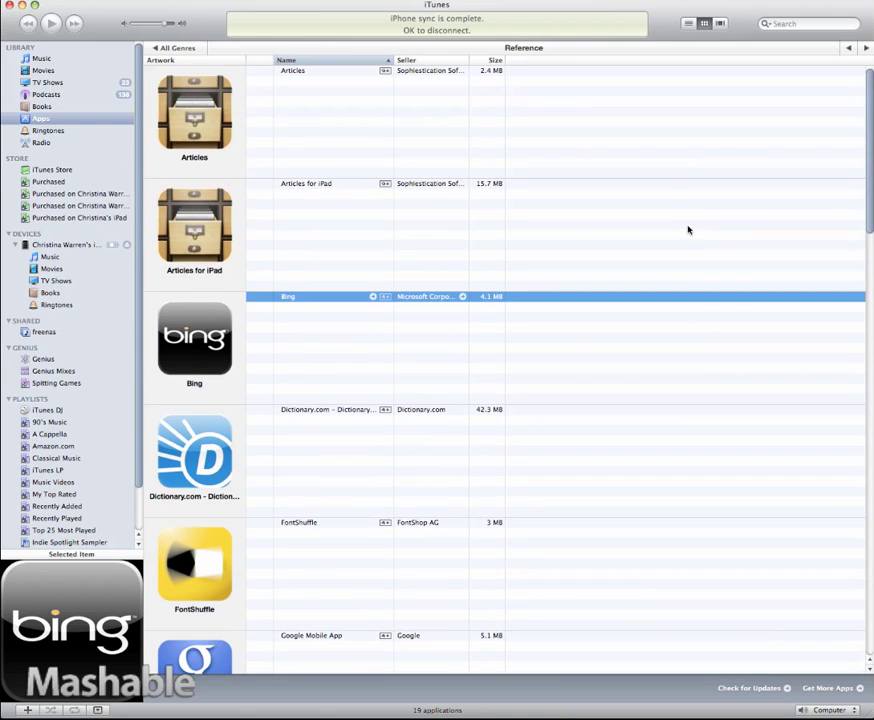
left_click(168, 48)
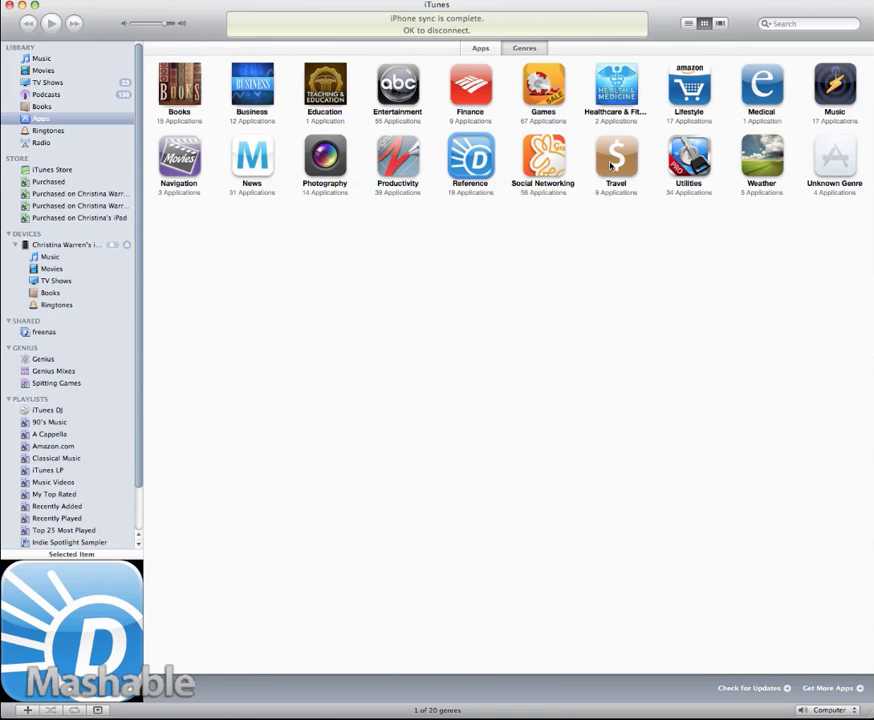
right_click(463, 152)
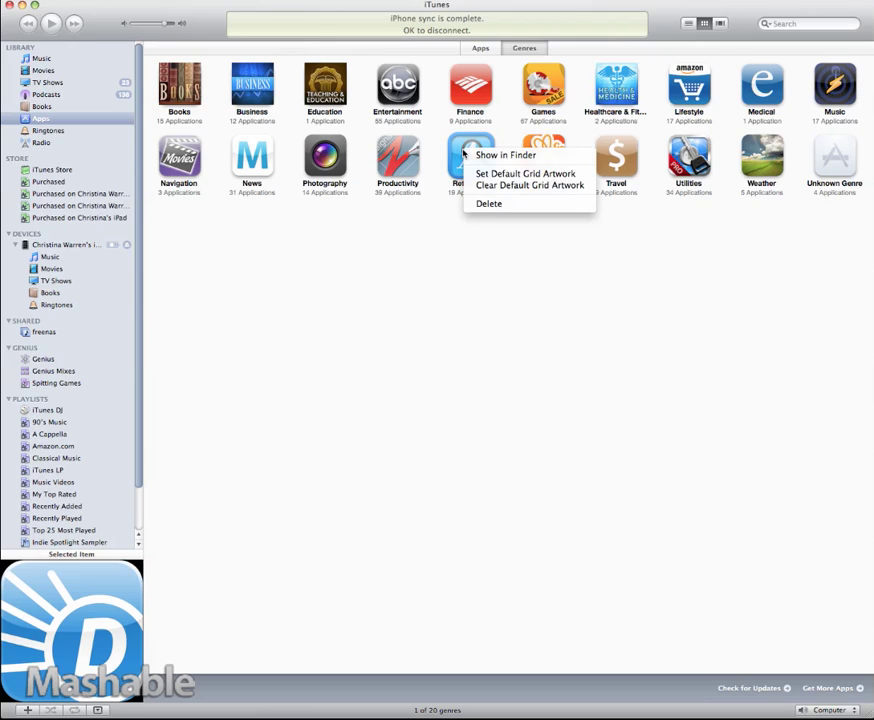
left_click(190, 276)
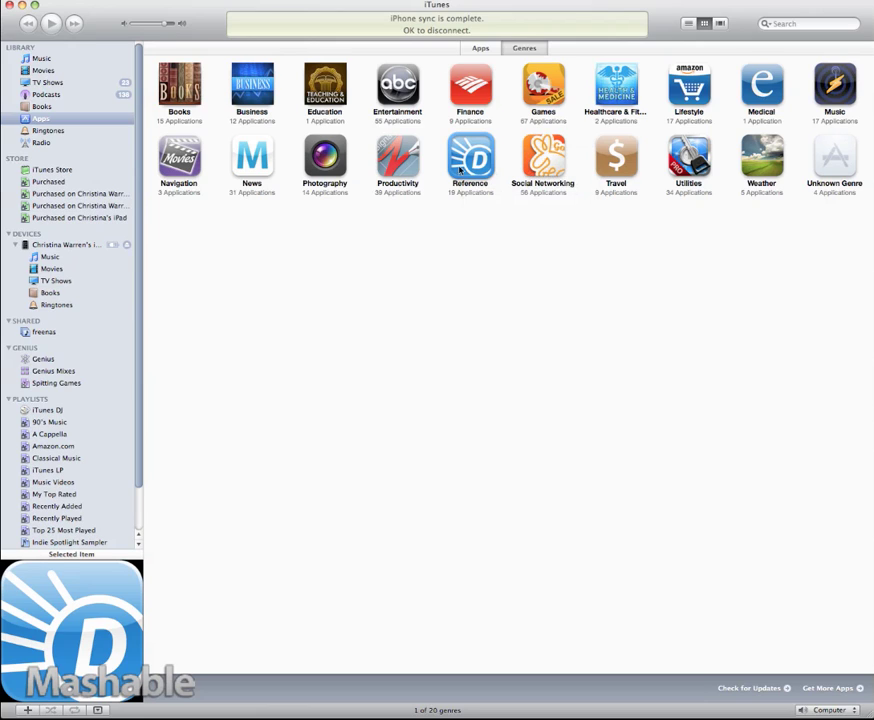
left_click(636, 254)
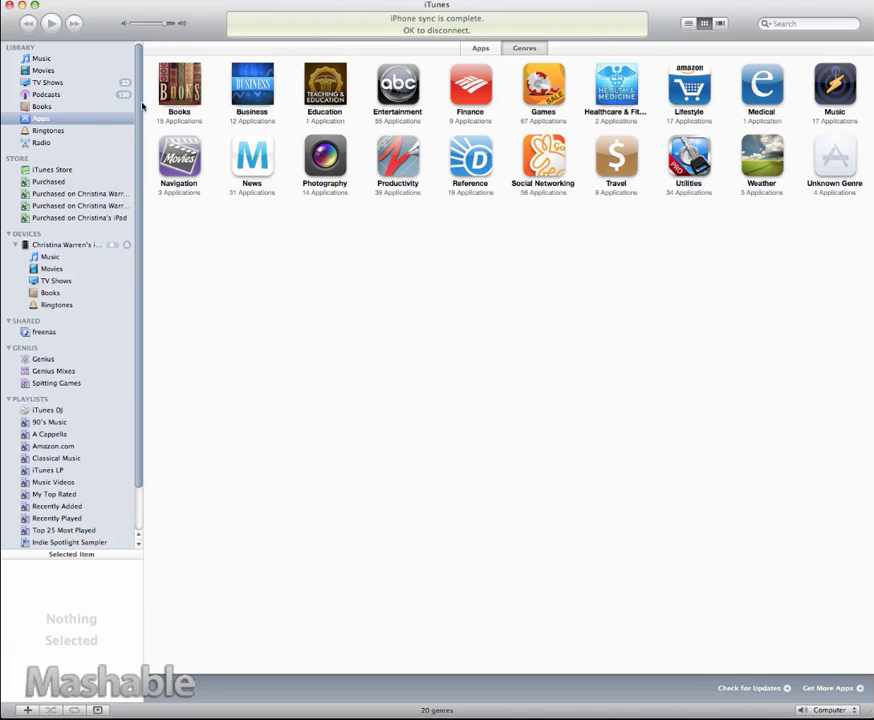
Look through the apps in the Books genre and return to the genre overview
double_click(179, 84)
scroll(334, 305, "down", 8)
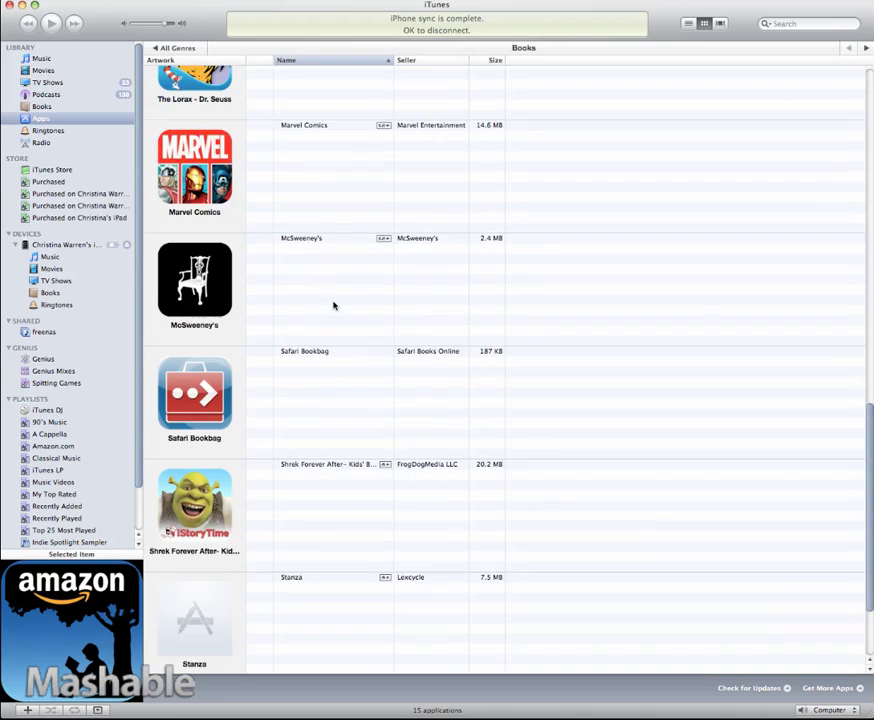
scroll(334, 305, "up", 10)
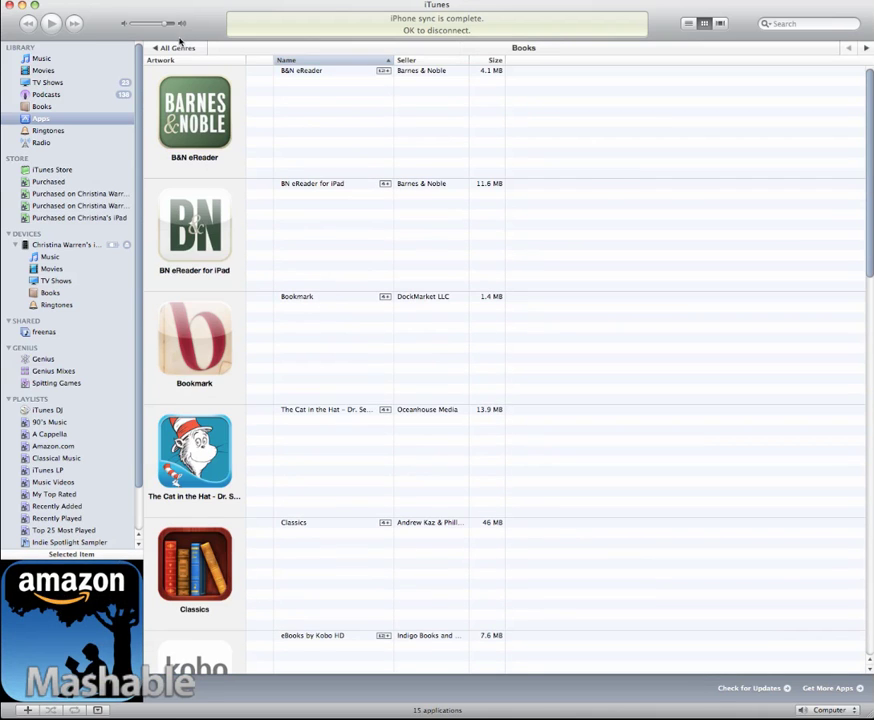
left_click(178, 45)
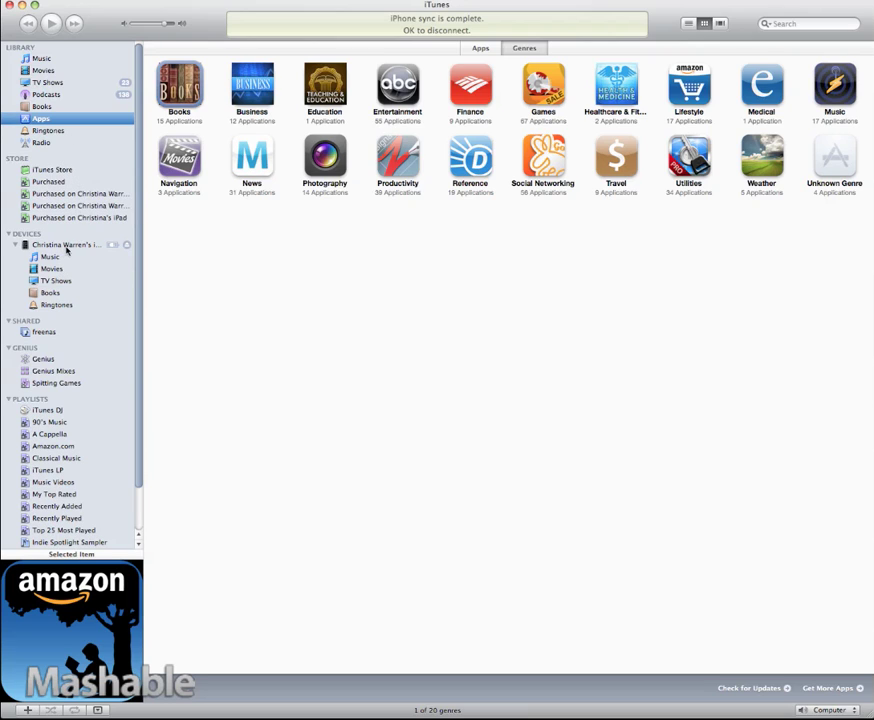
Return to the iPhone's app sync settings, sort its app list by category and look through the Books, Business and Entertainment apps
left_click(80, 243)
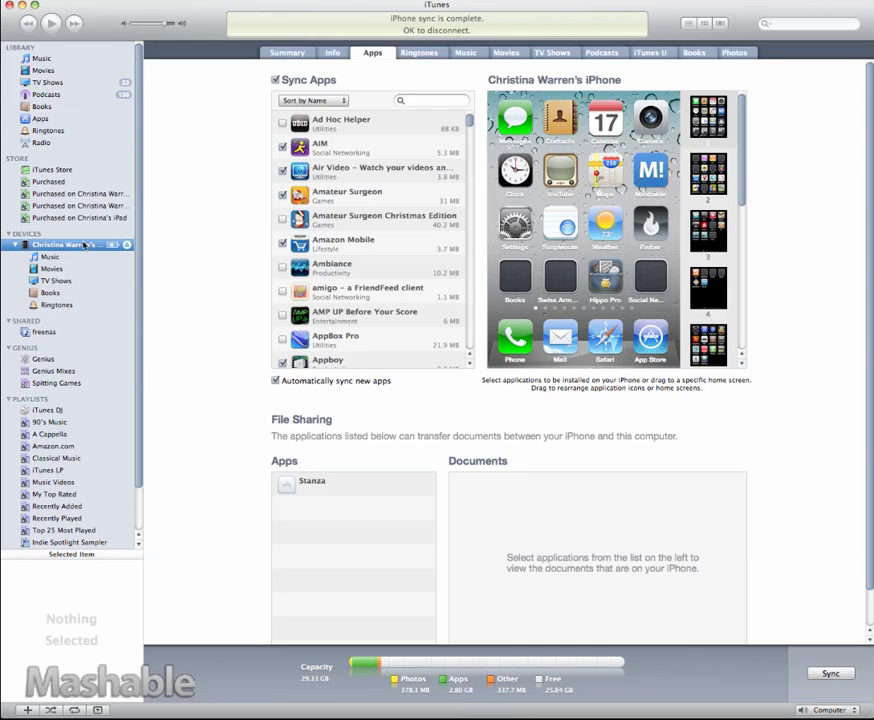
left_click(313, 100)
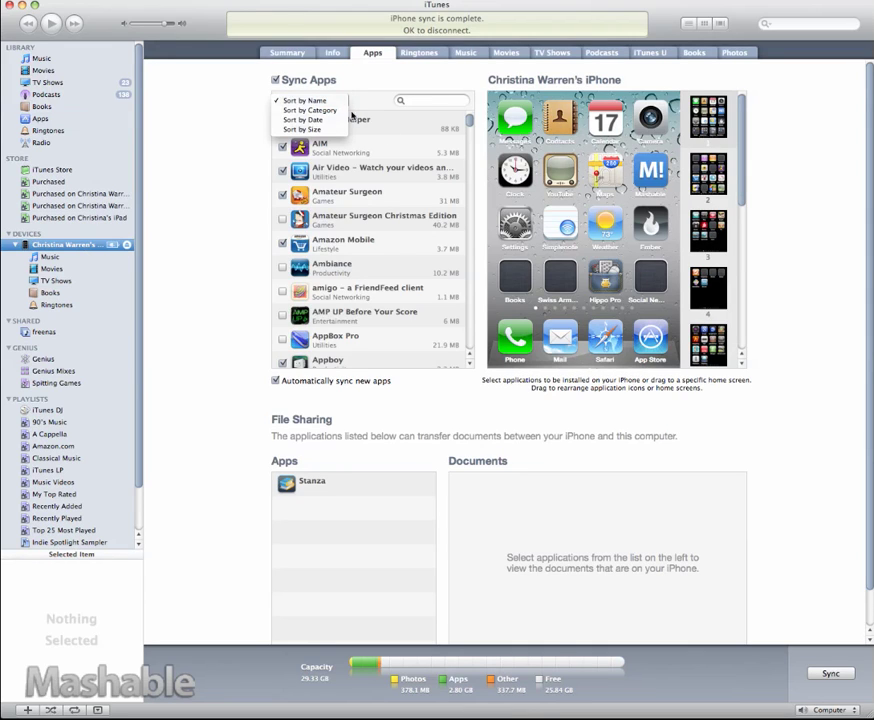
left_click(310, 110)
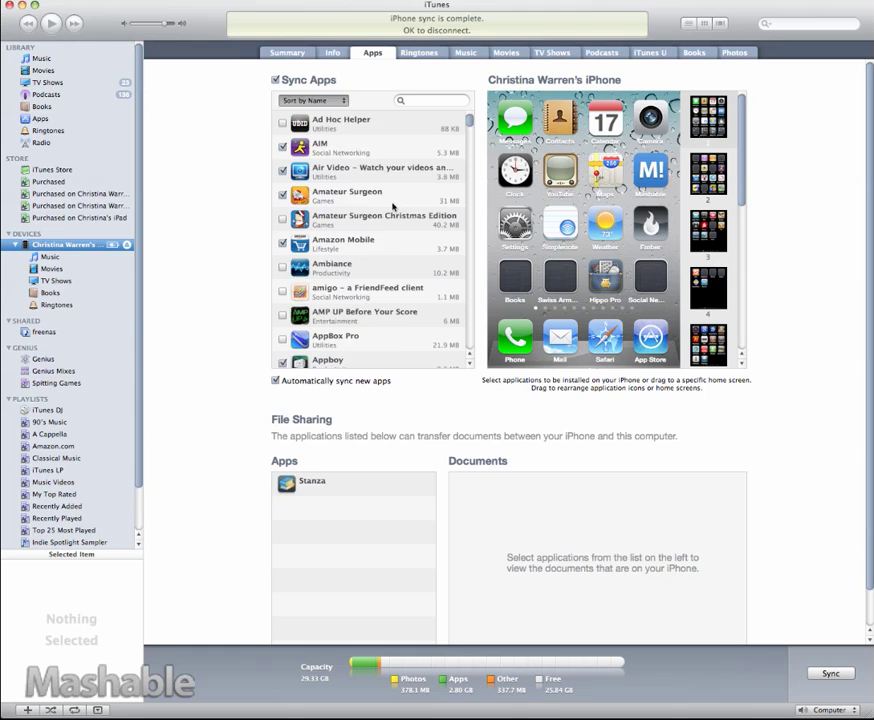
scroll(362, 186, "down", 15)
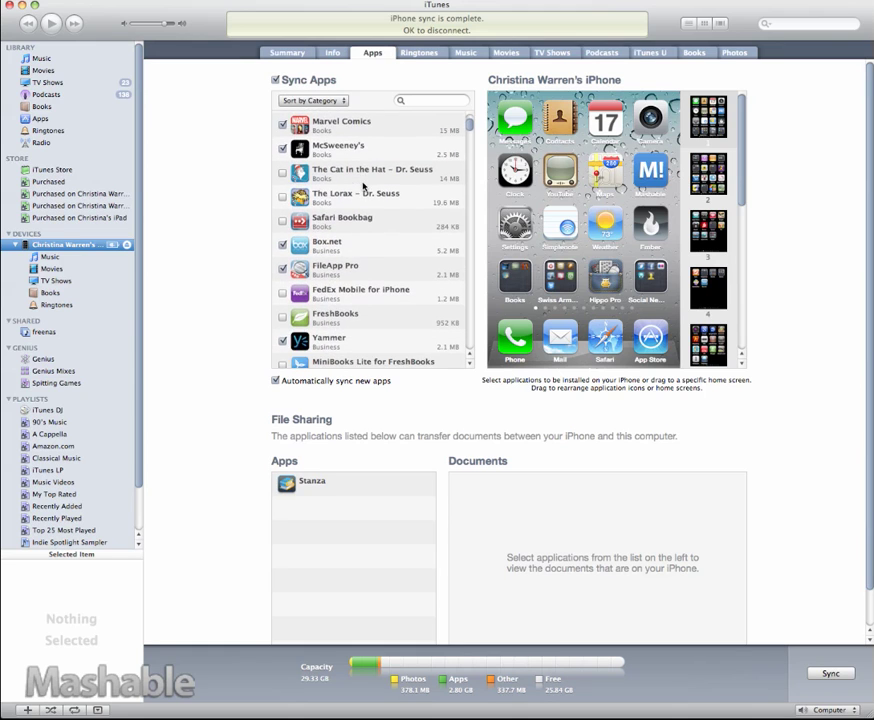
scroll(363, 186, "down", 10)
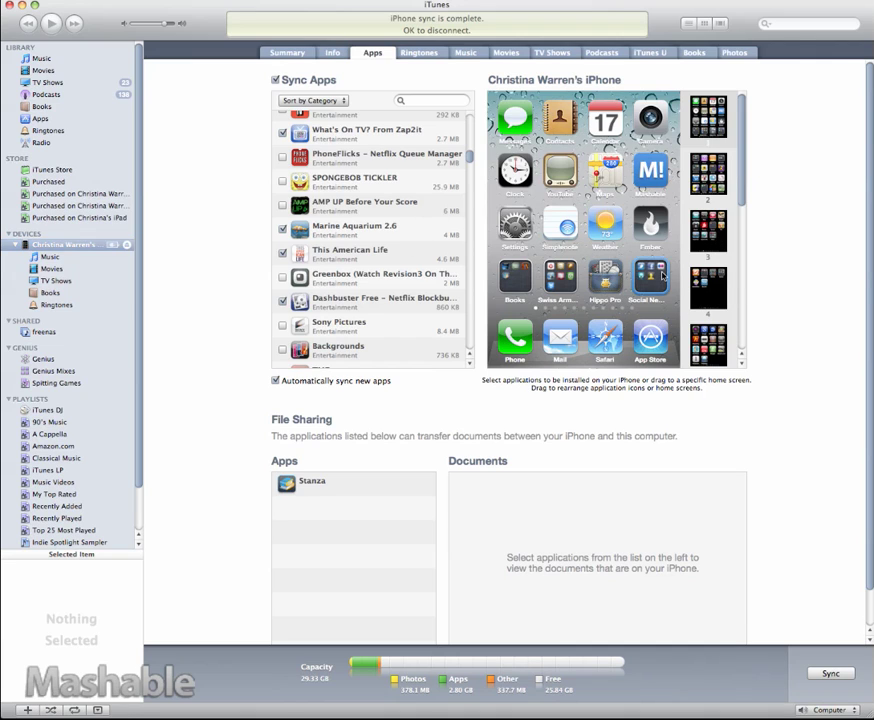
Open the Social Networking folder on home screen 1, search the app list for "loopt" and add Loopt Star to the folder
left_click(652, 279)
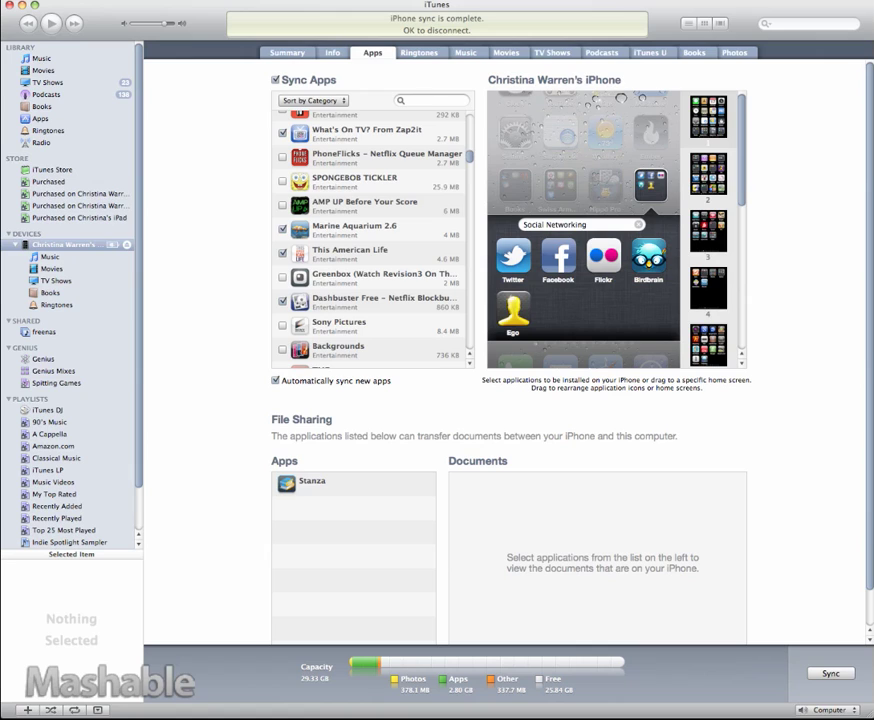
left_click(430, 100)
type("loop")
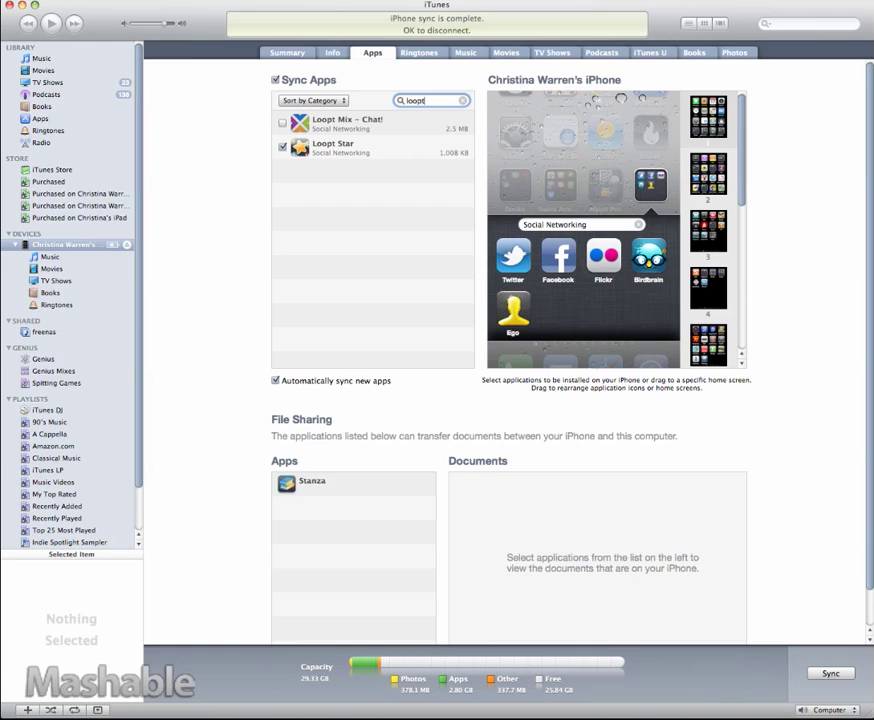
type("t")
left_click_drag(310, 155, 585, 318)
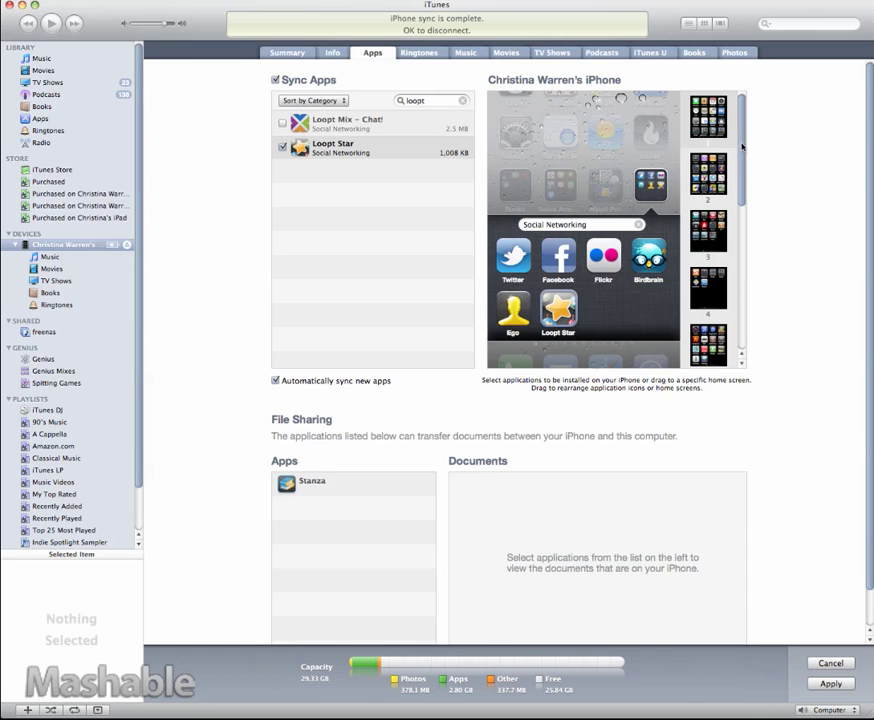
Inspect the contents of the Check-ins folder on home screen 2 and close the folder again
left_click(733, 187)
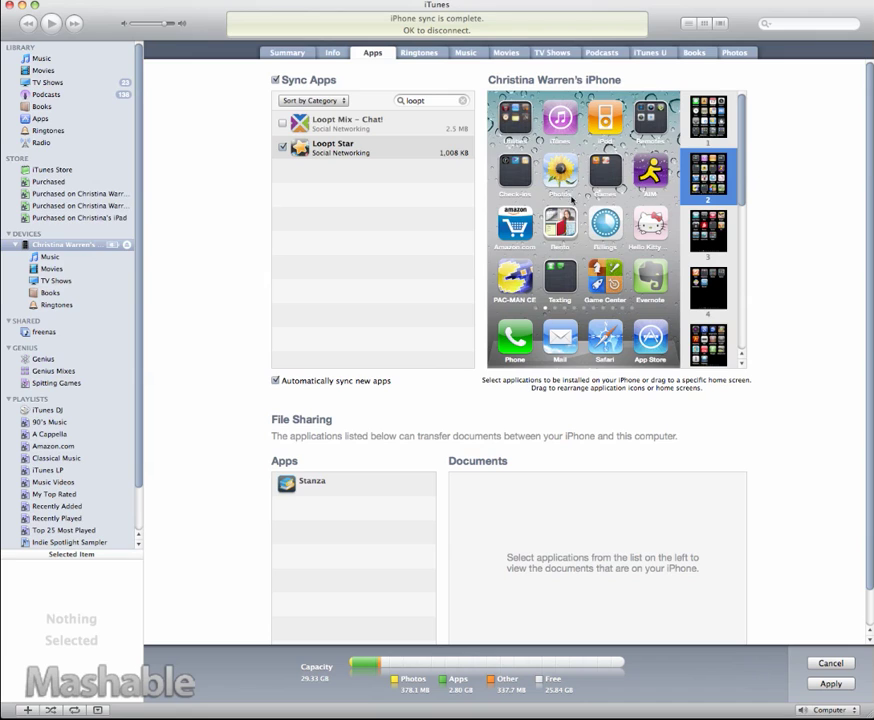
left_click(510, 182)
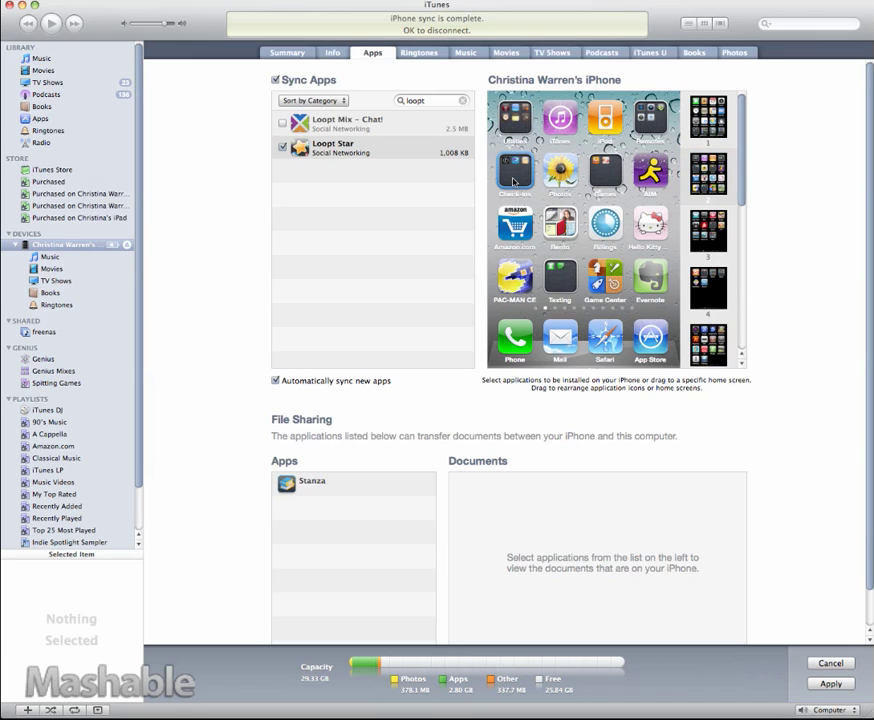
left_click(513, 182)
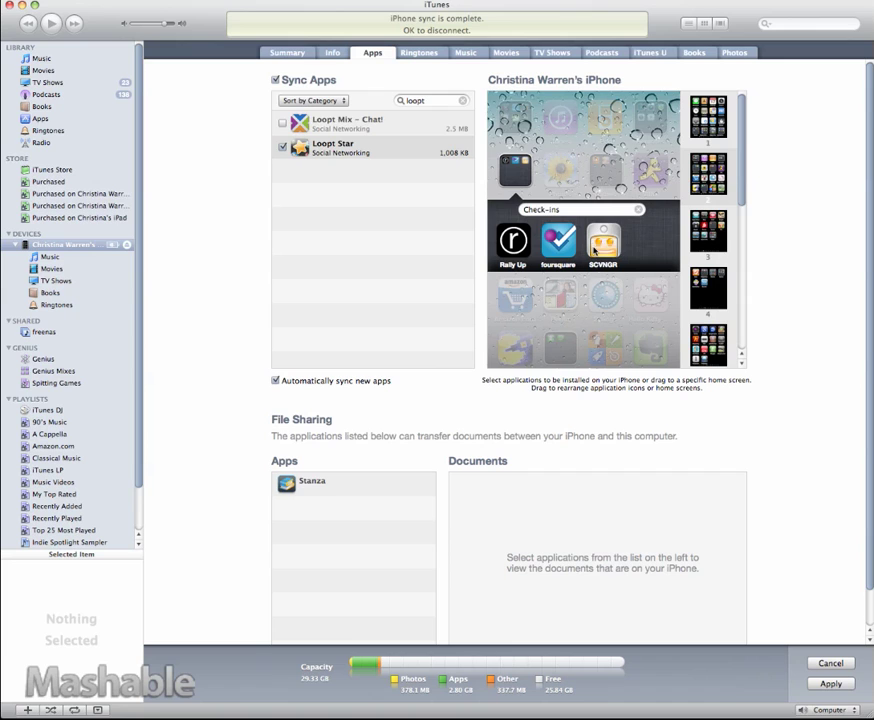
left_click(522, 176)
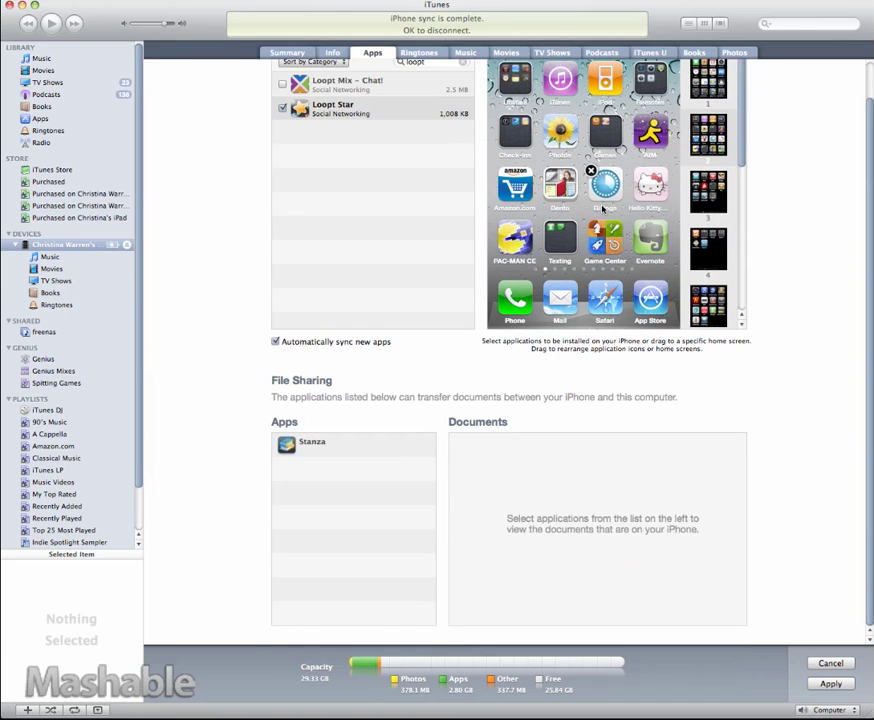
Move the Photos app to just after AIM on home screen 2 and return to home screen 1
left_click_drag(560, 170, 652, 192)
scroll(609, 181, "down", 3)
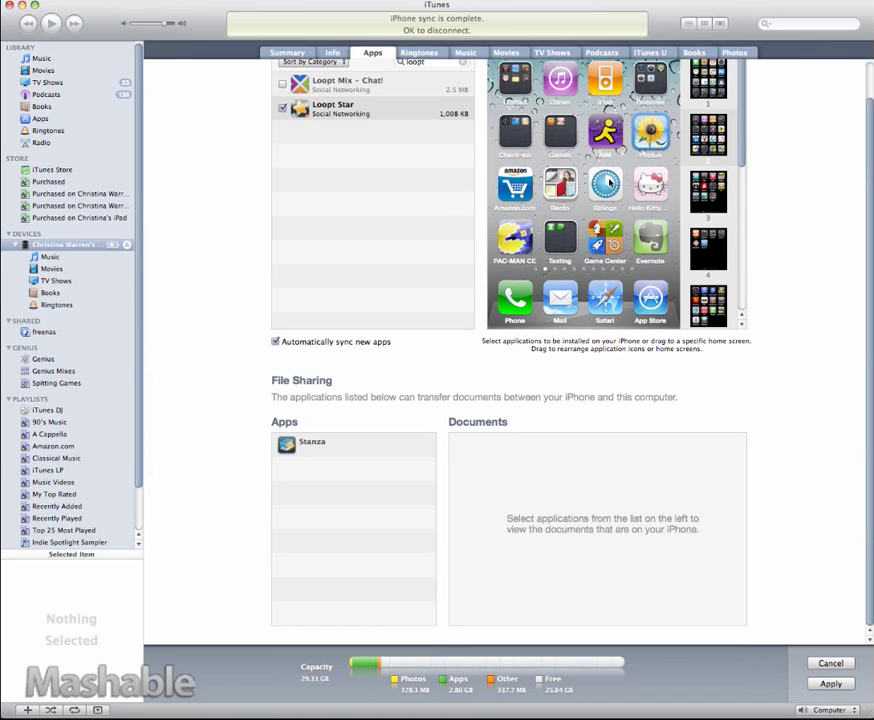
mouse_move(622, 240)
left_mouse_down()
mouse_move(484, 230)
mouse_move(622, 245)
left_mouse_up()
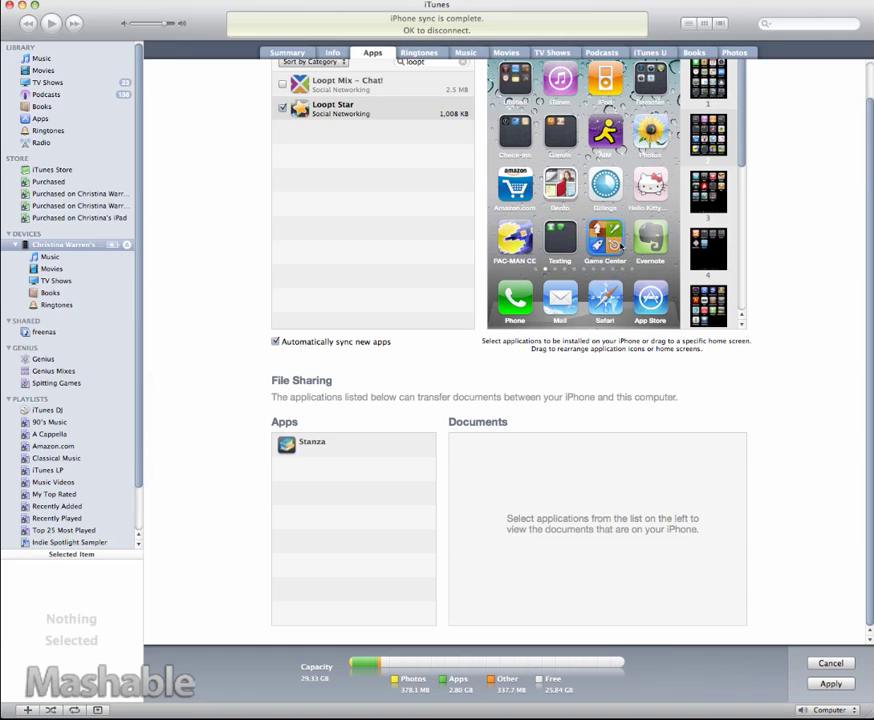
scroll(622, 244, "up", 3)
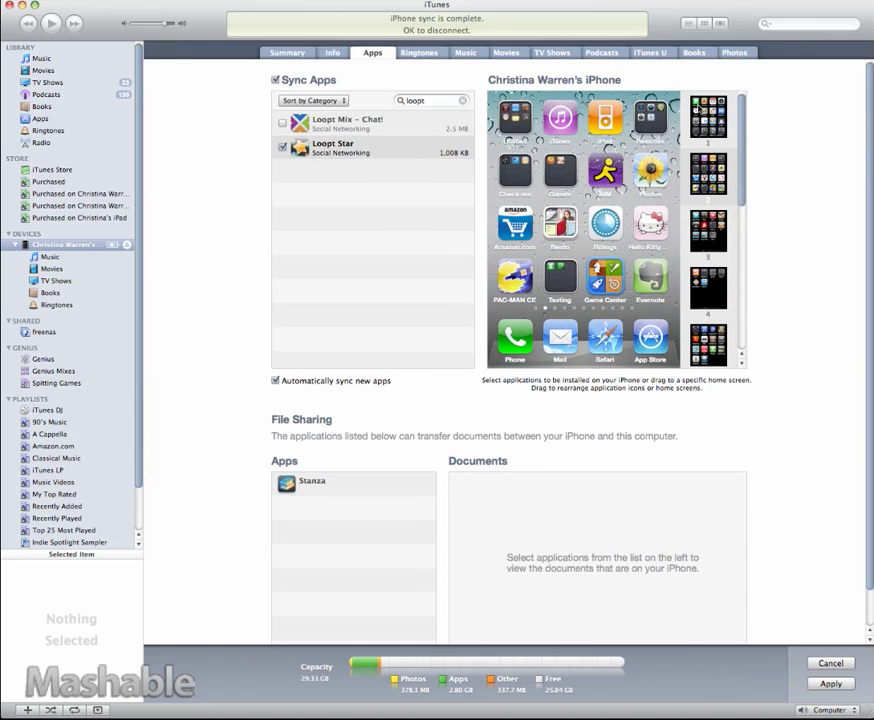
left_click(536, 308)
mouse_move(565, 336)
left_mouse_down()
mouse_move(540, 331)
mouse_move(580, 332)
mouse_move(560, 338)
left_mouse_up()
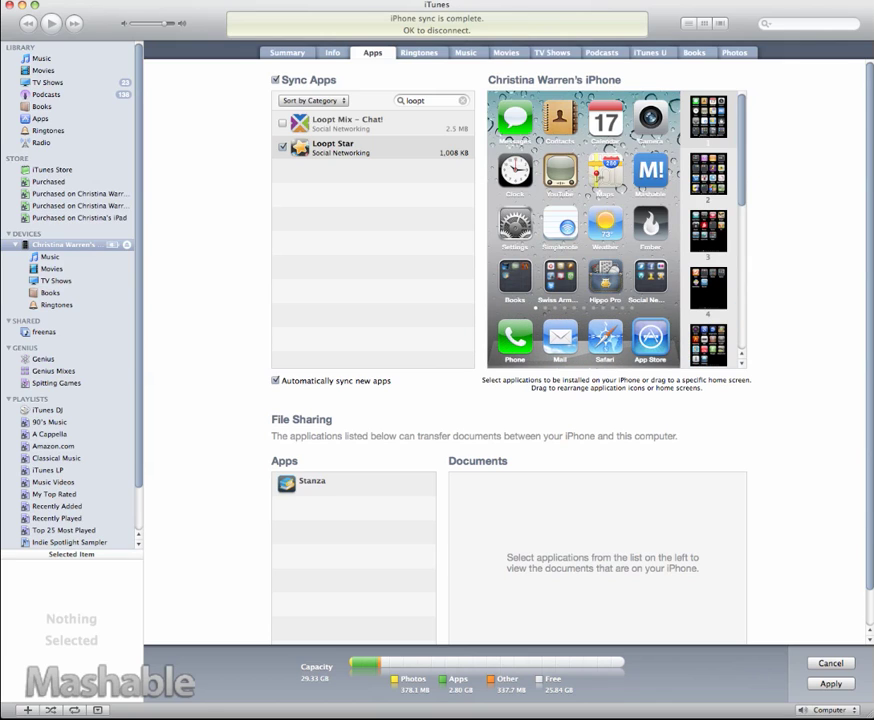
Add AppleTV_SetupGuide.pdf from the eBooks folder to Stanza's shared documents and apply the changes to sync the iPhone
left_click(329, 492)
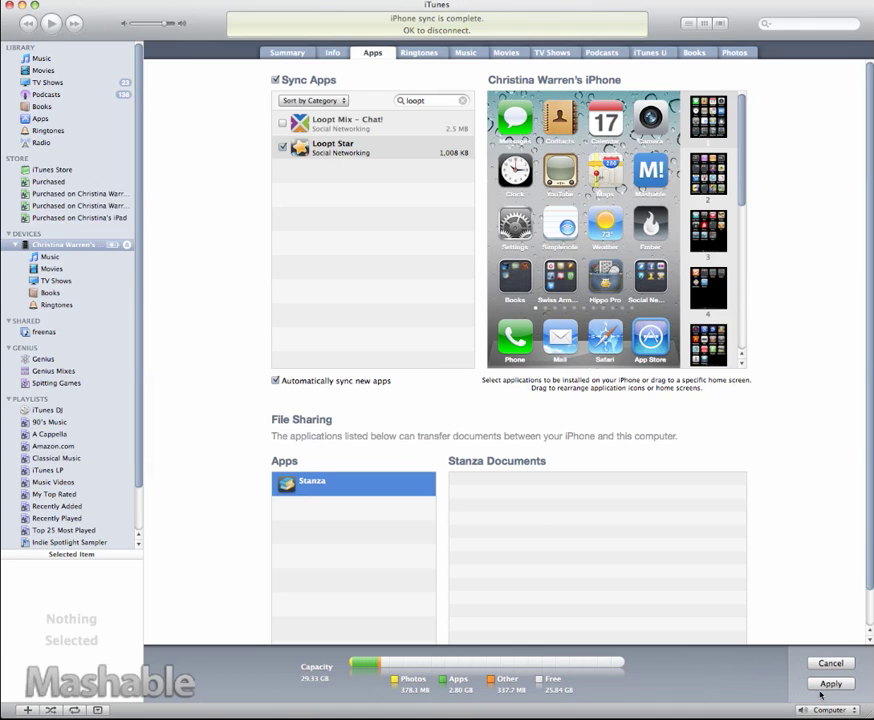
scroll(523, 560, "down", 2)
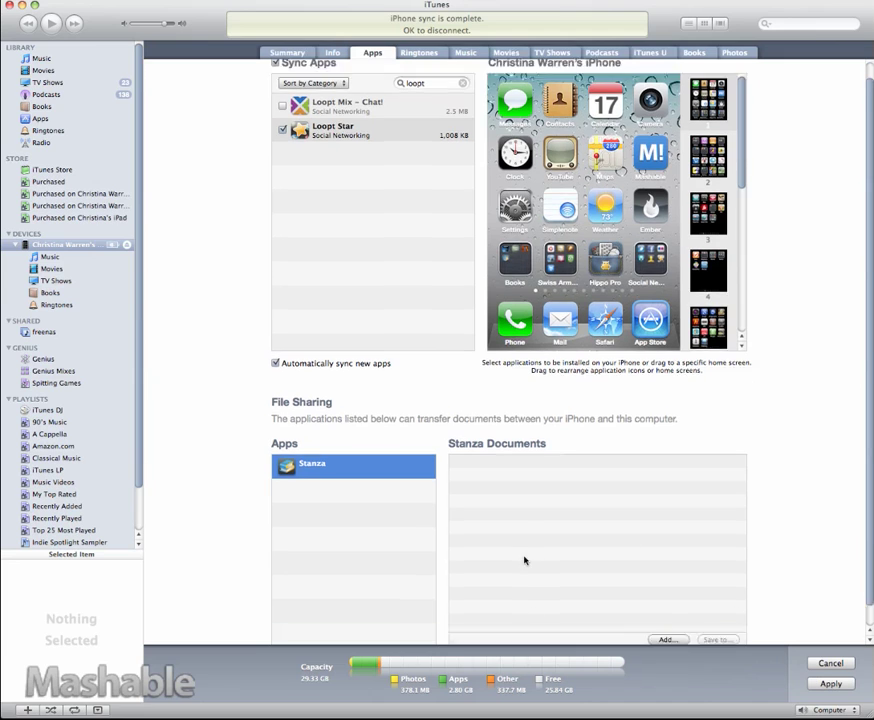
left_click(666, 618)
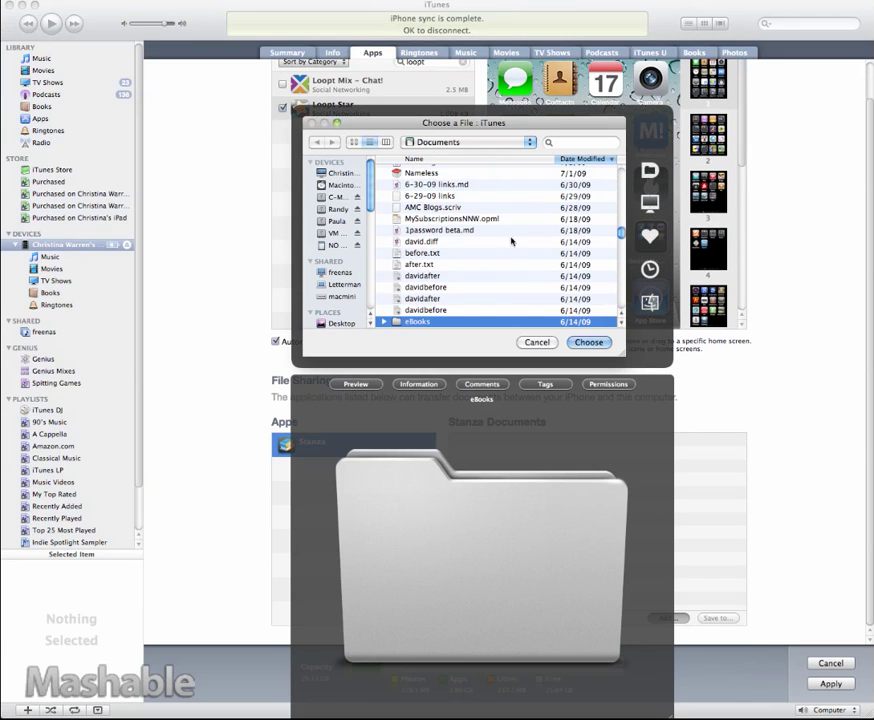
double_click(420, 322)
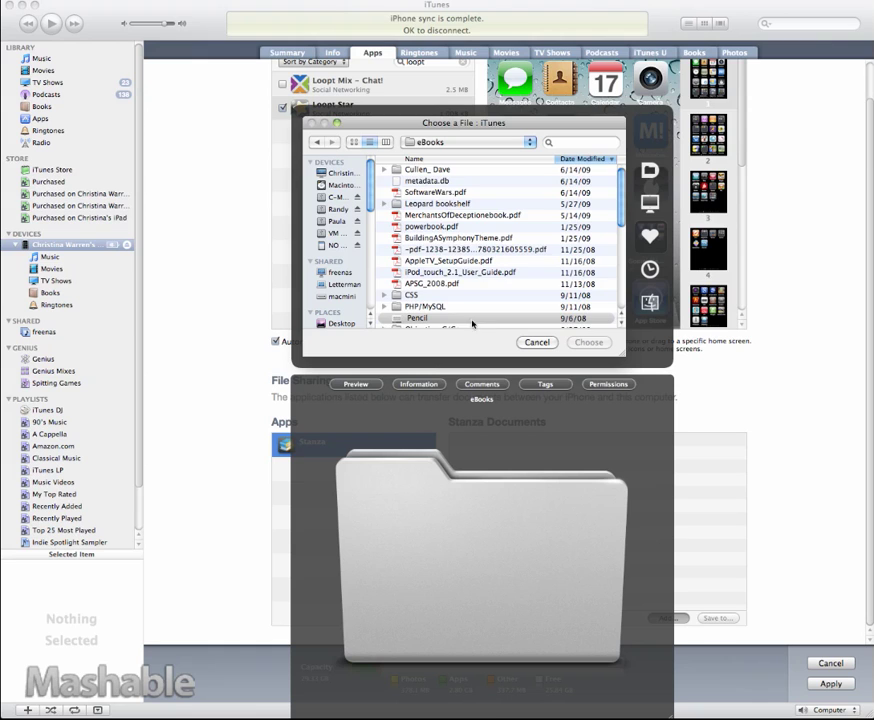
scroll(452, 253, "down", 5)
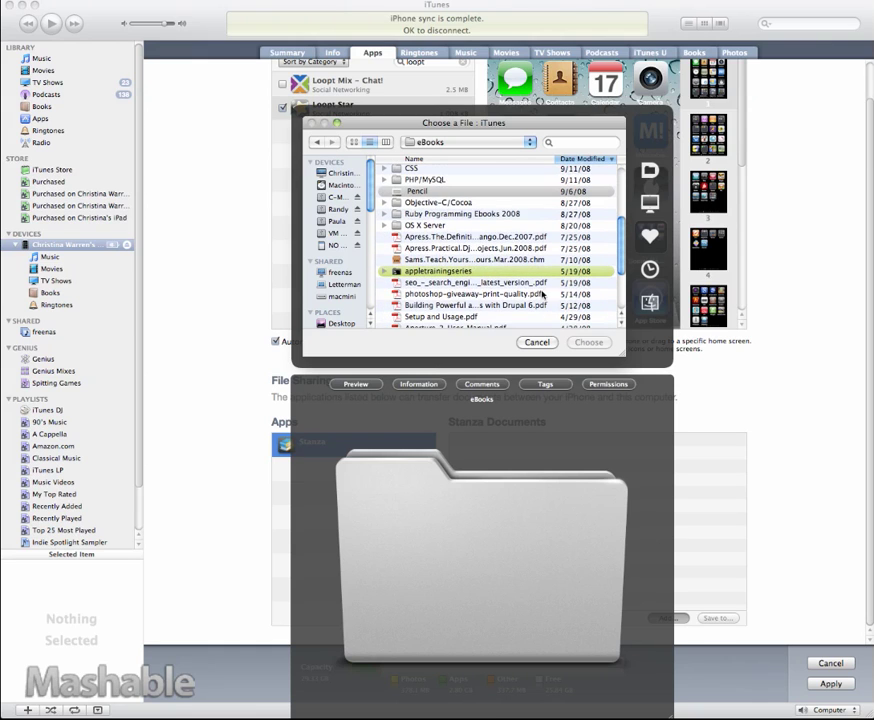
scroll(513, 275, "up", 5)
left_click(459, 225)
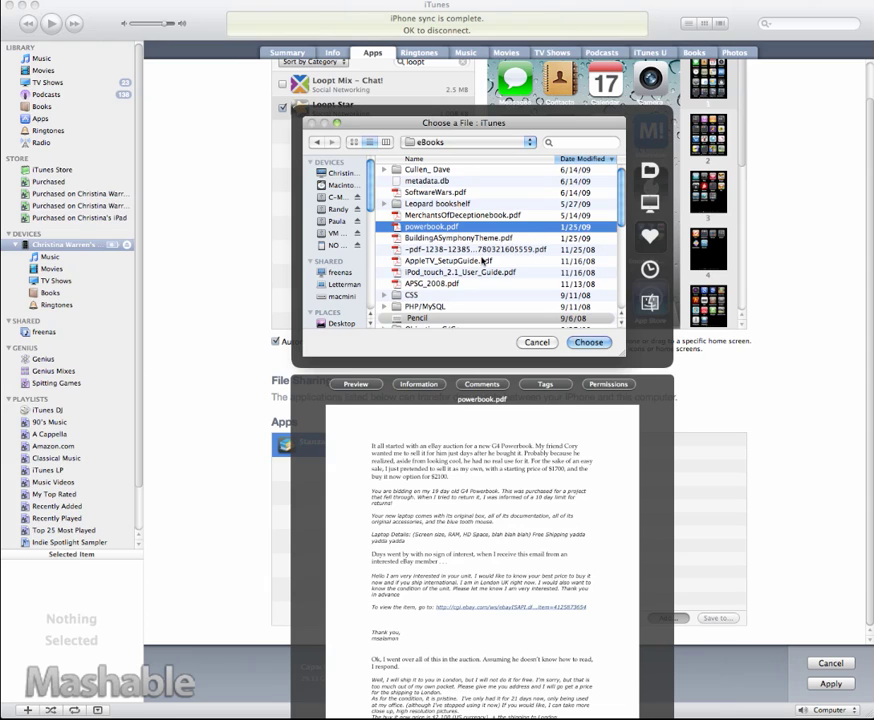
left_click(545, 260)
left_click(590, 343)
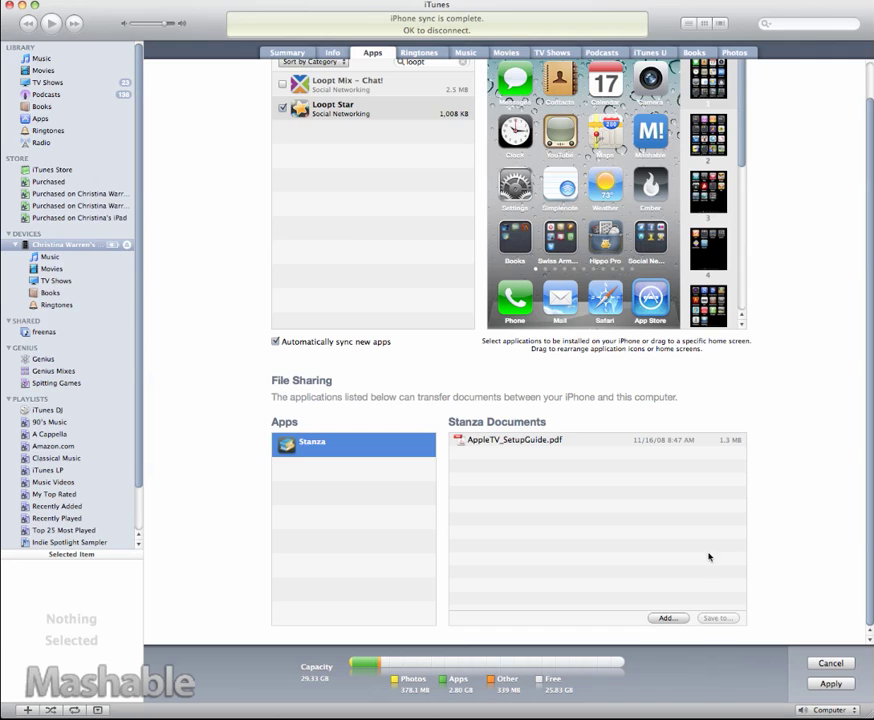
left_click(826, 684)
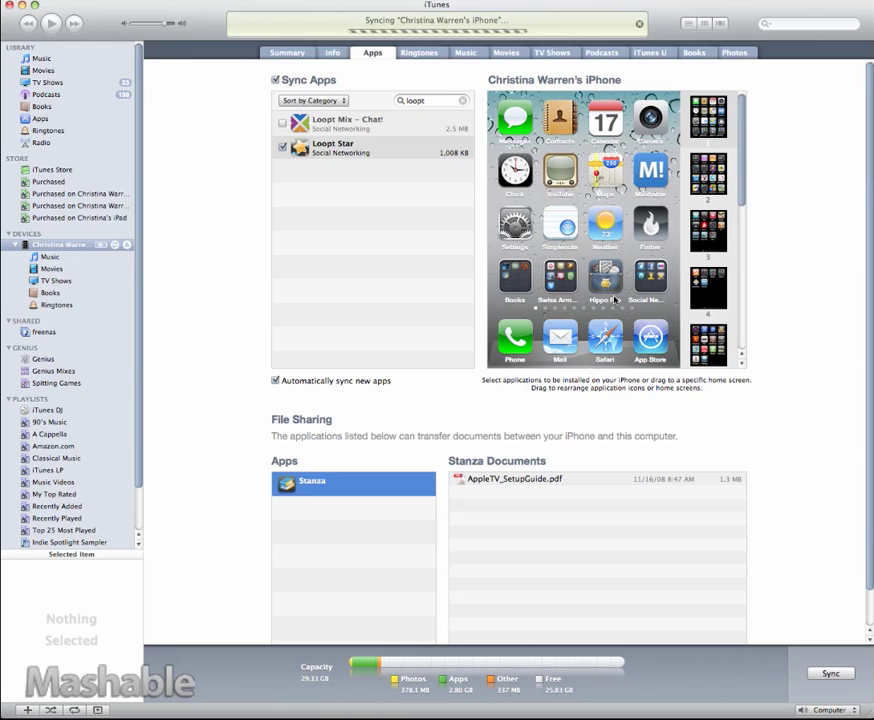
mouse_move(602, 294)
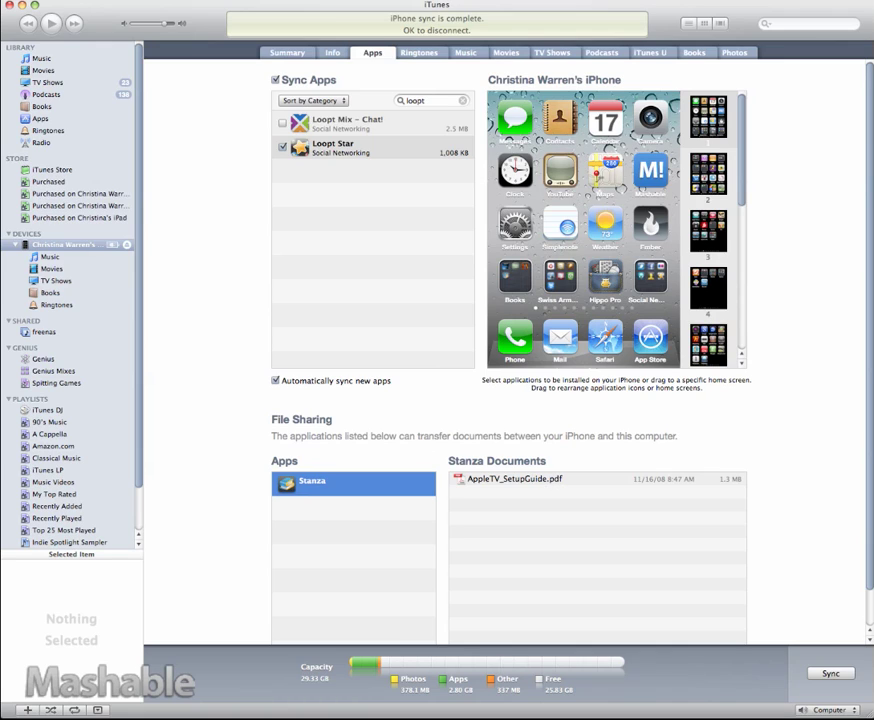
Look at the books stored on the iPhone, sorting them by name, and check its movies
left_click(50, 293)
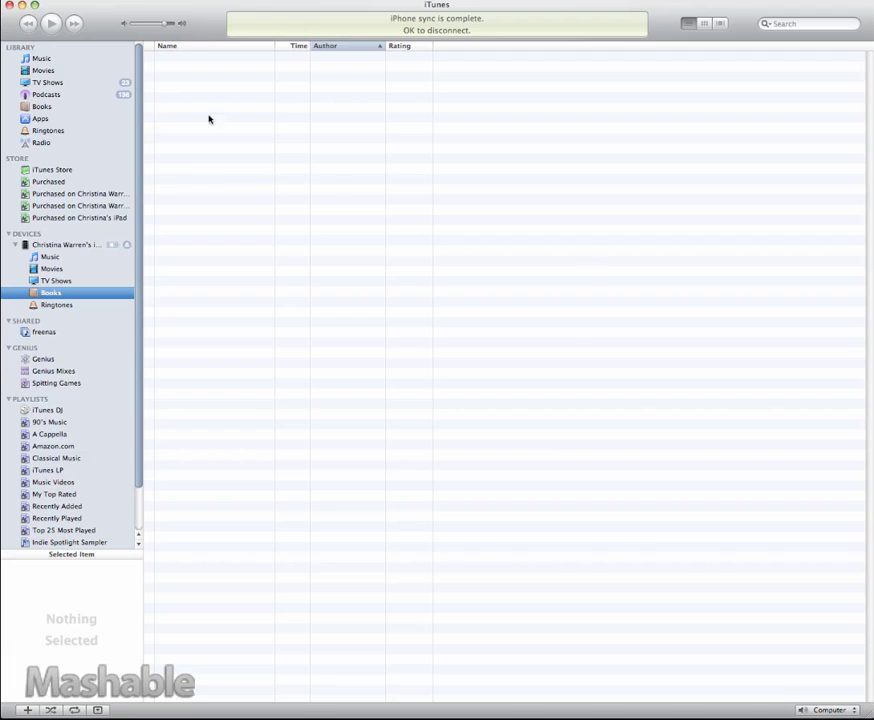
left_click(187, 44)
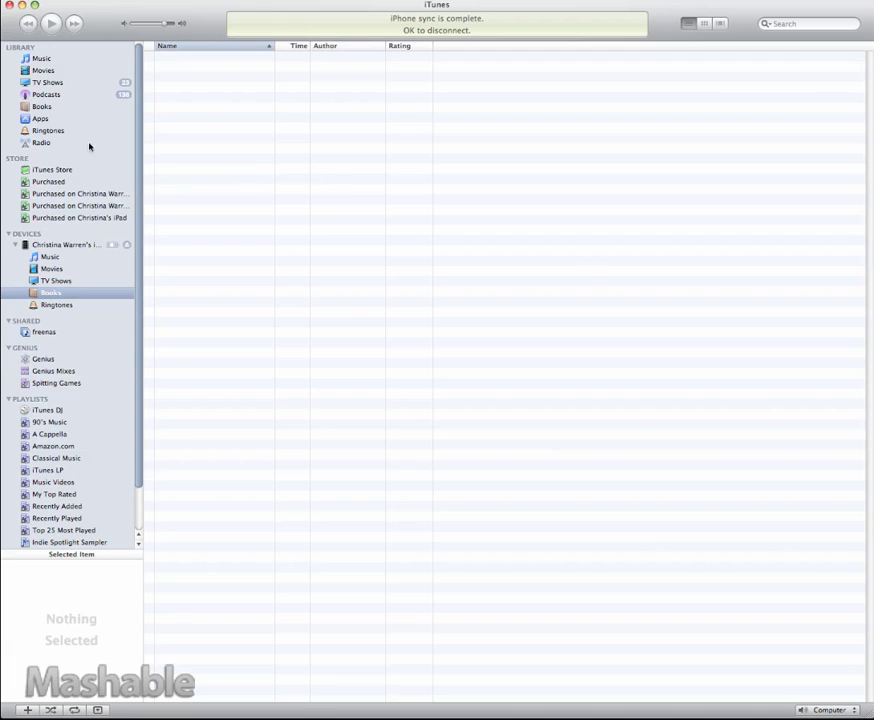
left_click(52, 269)
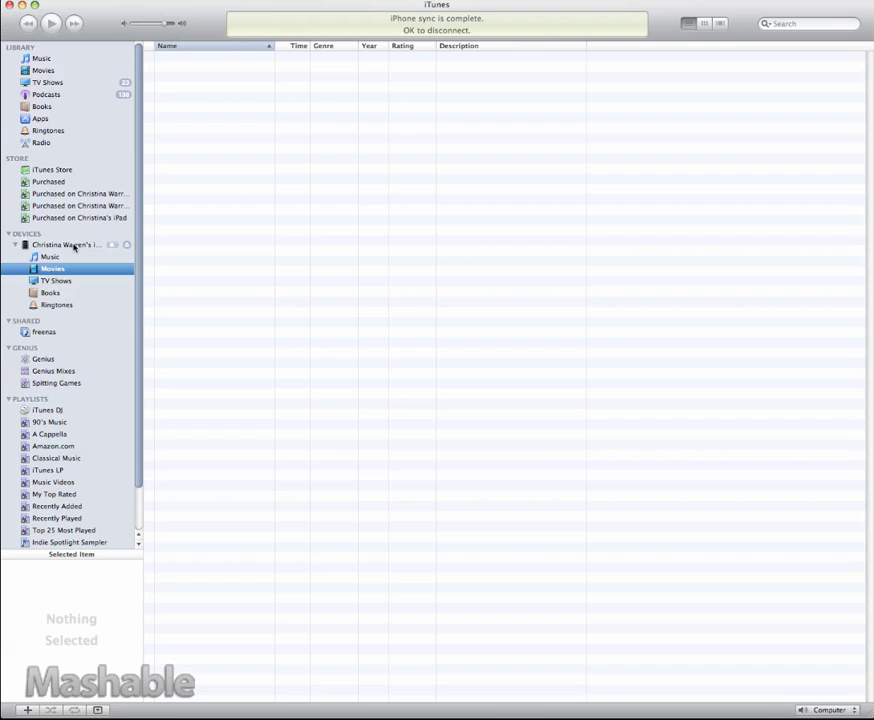
left_click(75, 246)
Copy the book Have a Little Faith from the Books library to the iPhone and dismiss the iBooks notice
left_click(57, 106)
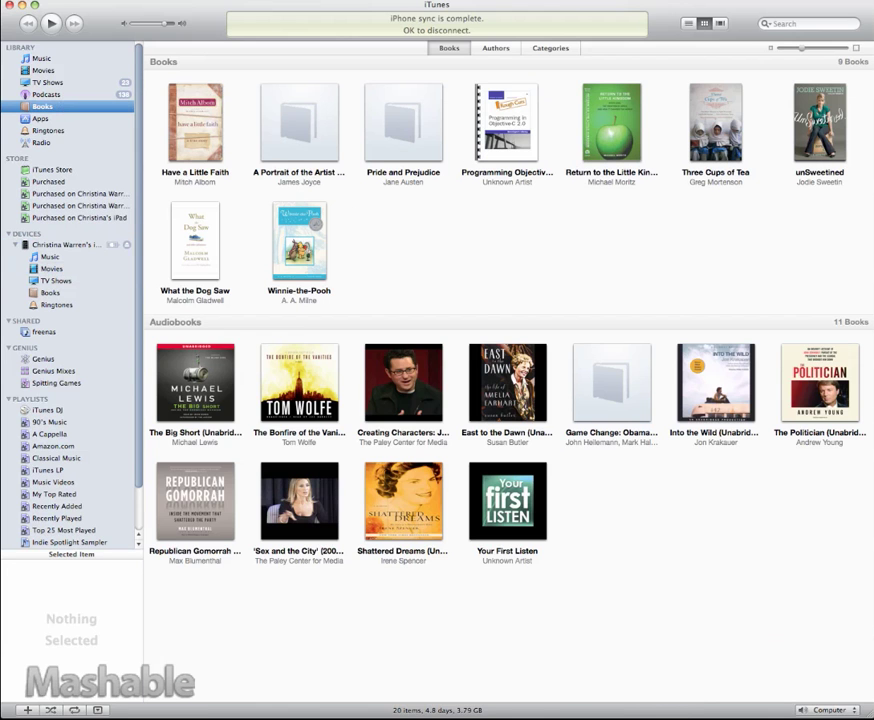
left_click_drag(185, 125, 58, 260)
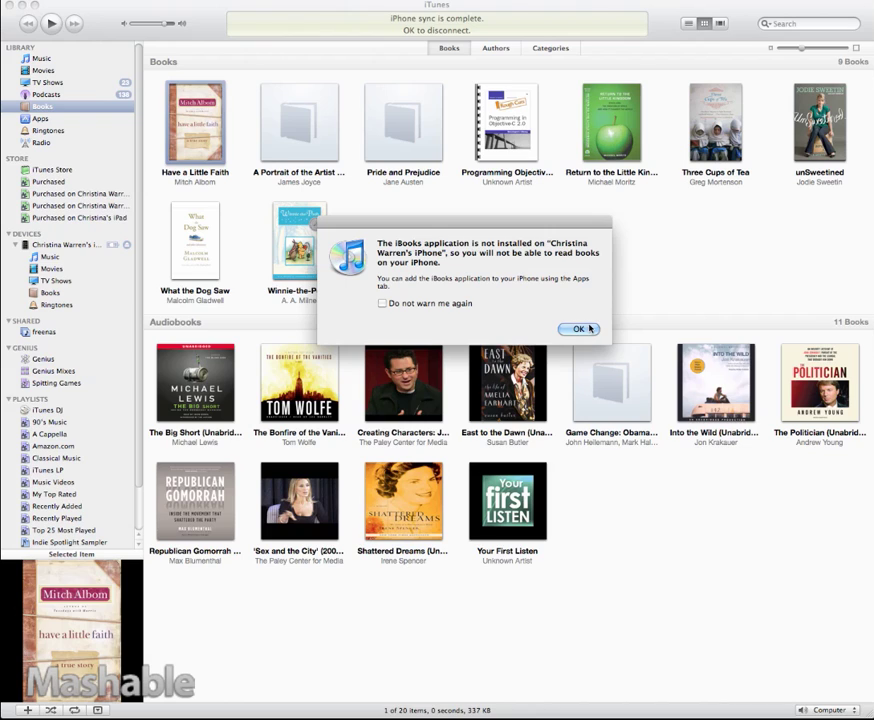
left_click(578, 329)
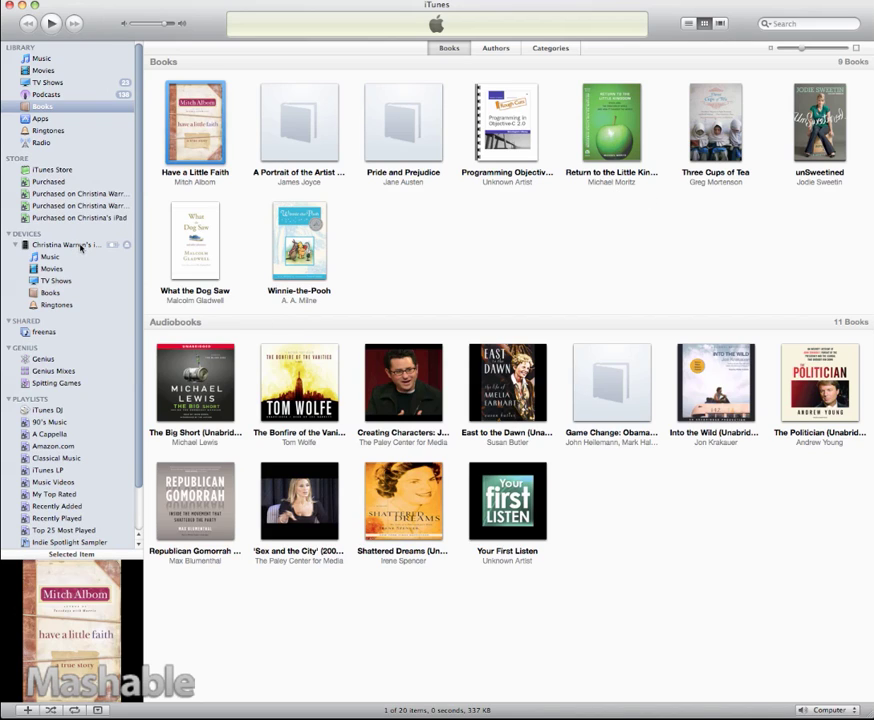
key("Tab")
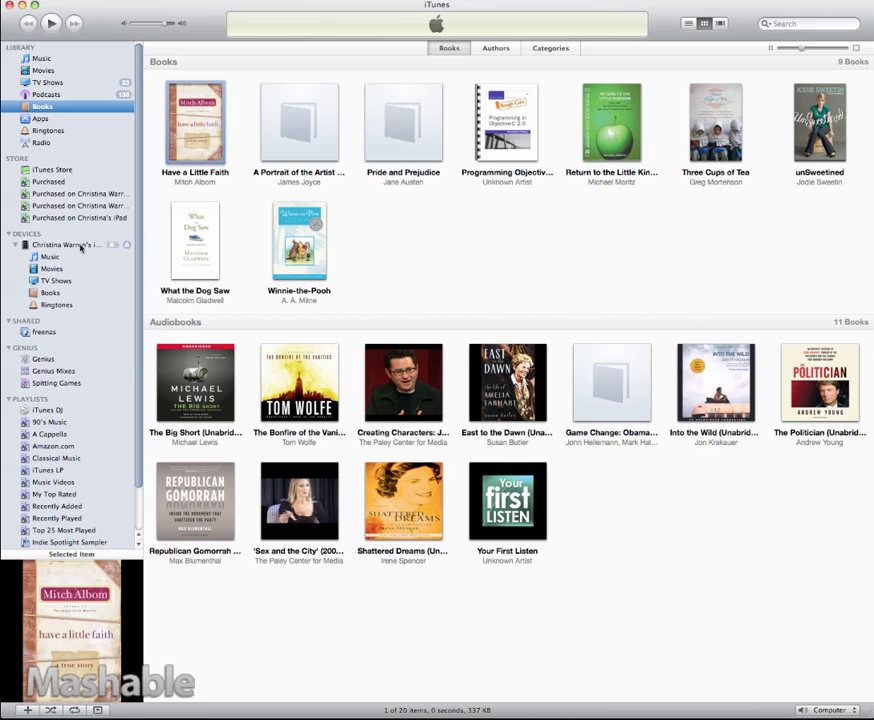
Return to the iPhone's app sync settings and show the documents shared with Stanza
left_click(83, 246)
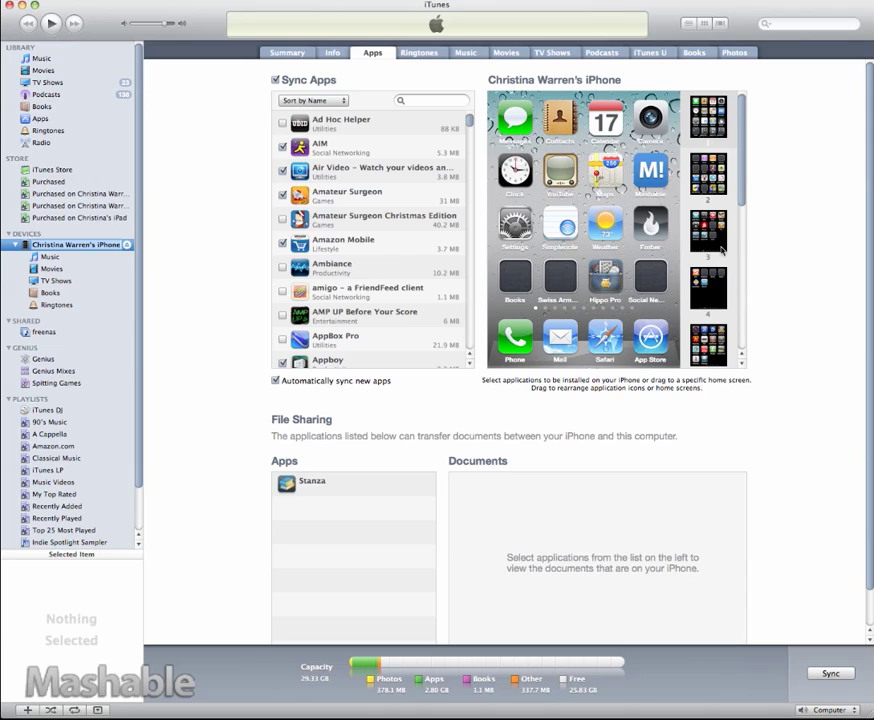
mouse_move(666, 229)
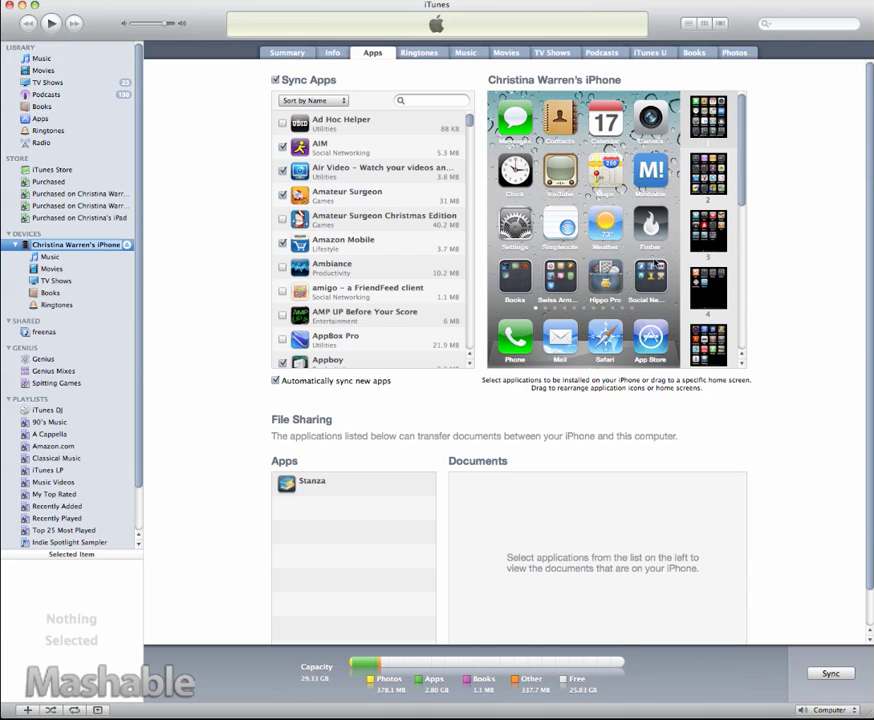
left_click(362, 486)
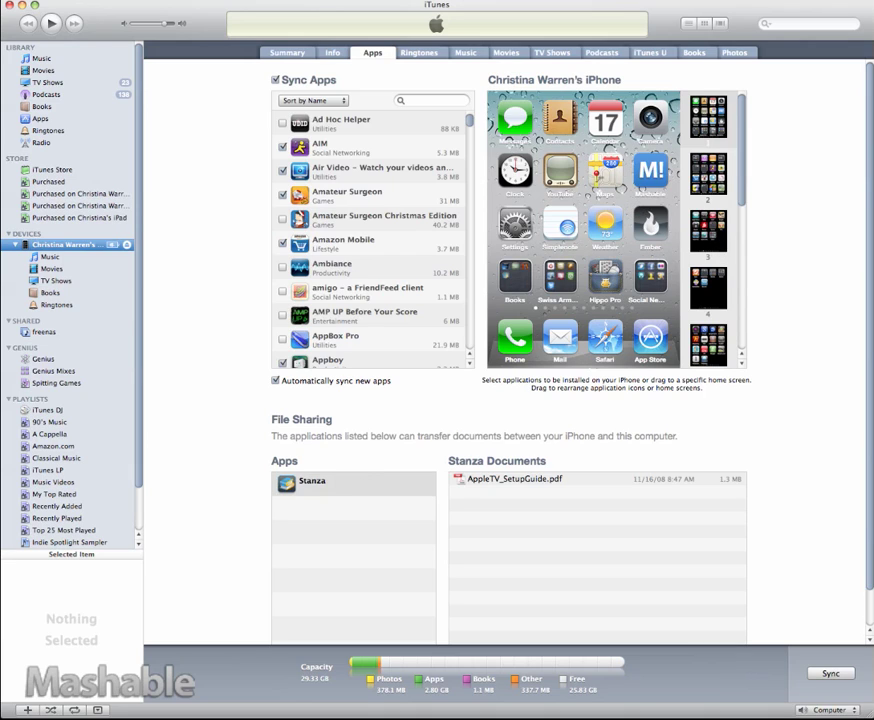
scroll(368, 487, "down", 3)
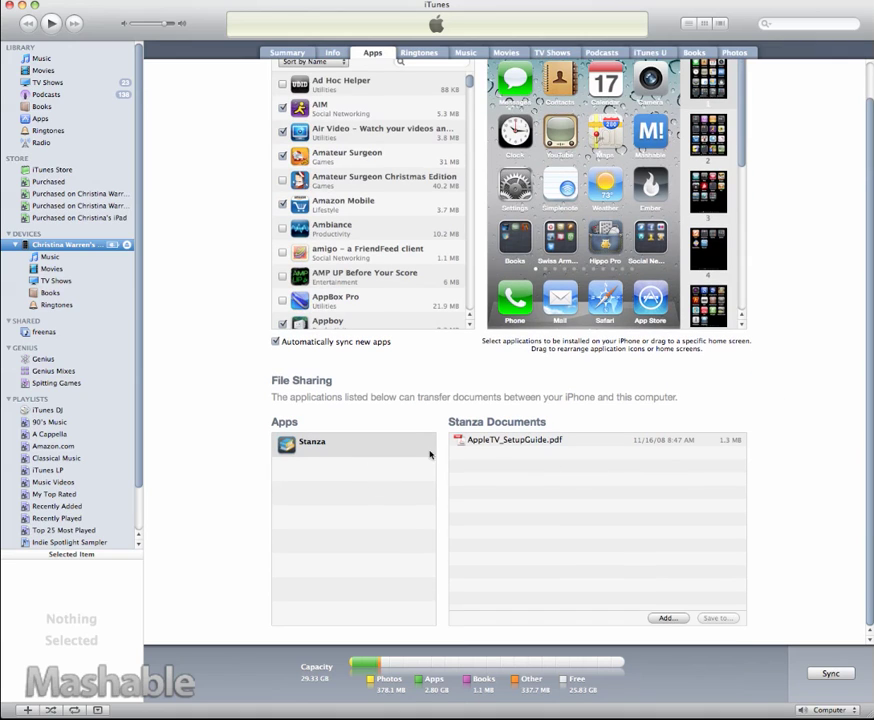
Select AppleTV_SetupGuide.pdf in Stanza's documents, open the folder chooser for saving it to the computer, and cancel
left_click(543, 443)
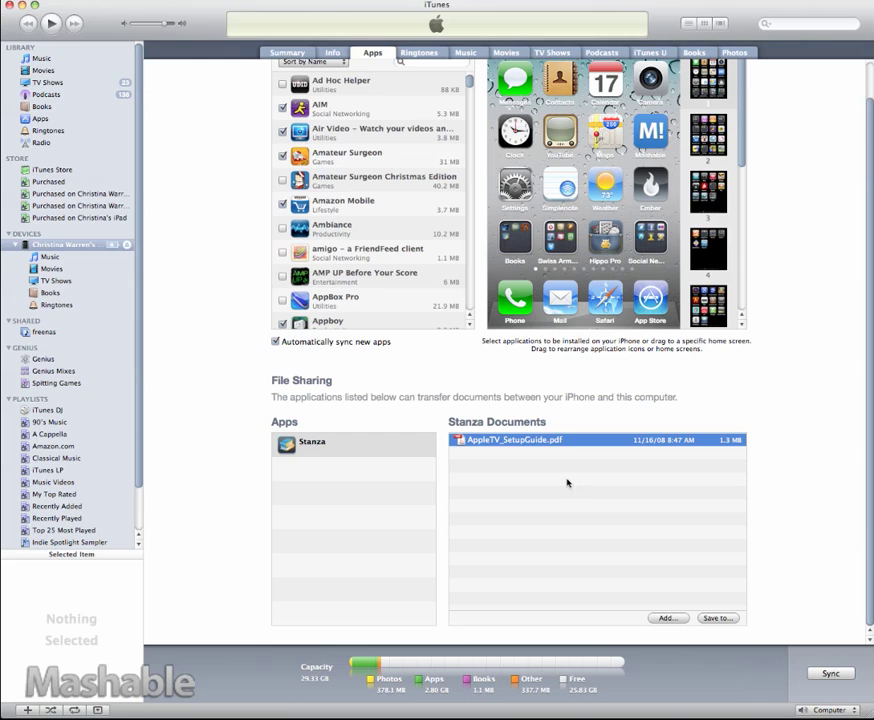
left_click_drag(577, 445, 639, 567)
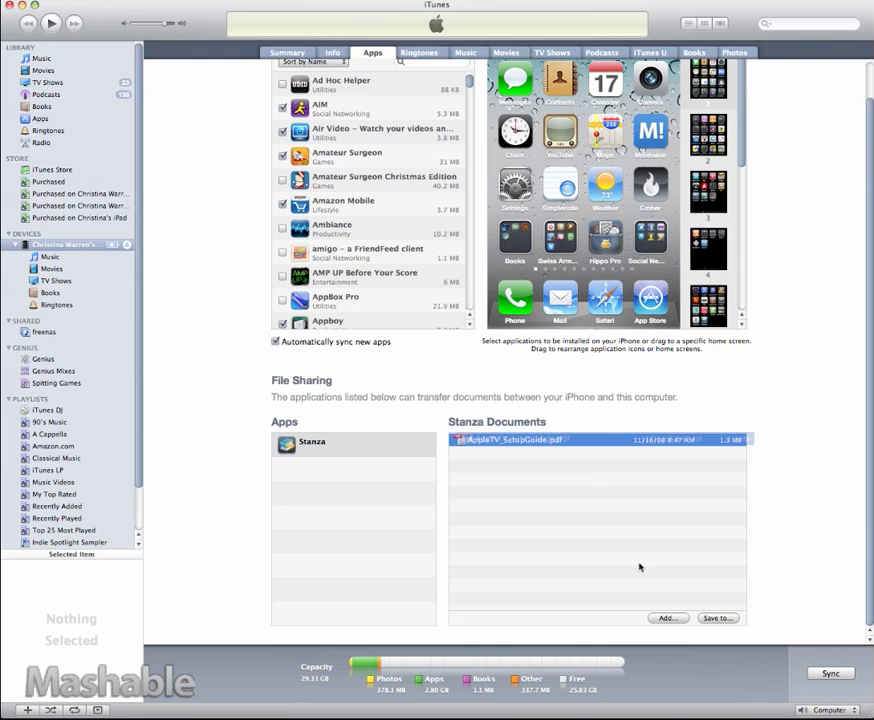
left_click(717, 618)
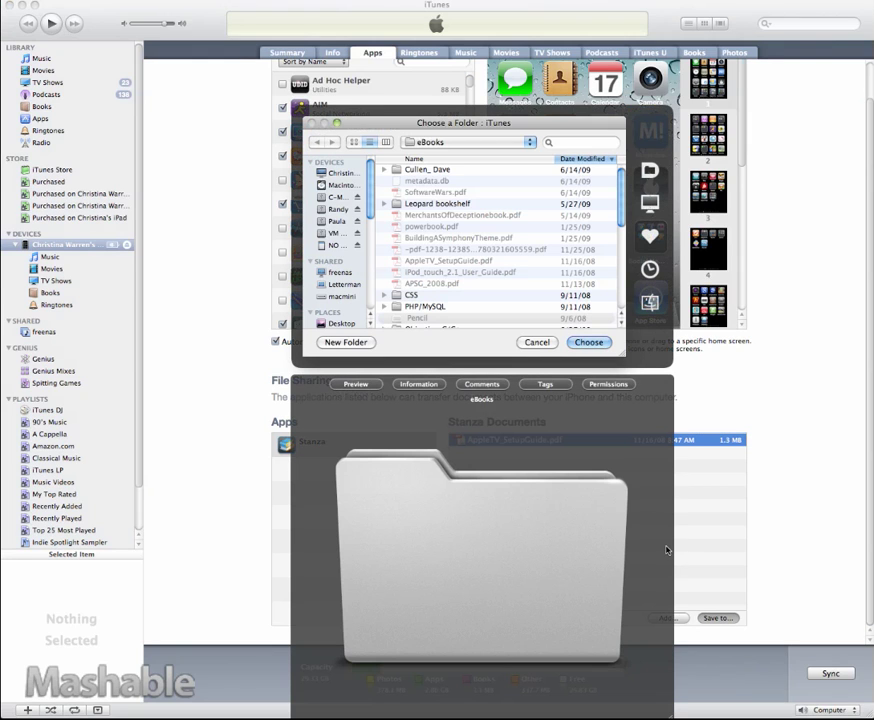
left_click(538, 342)
scroll(543, 343, "up", 2)
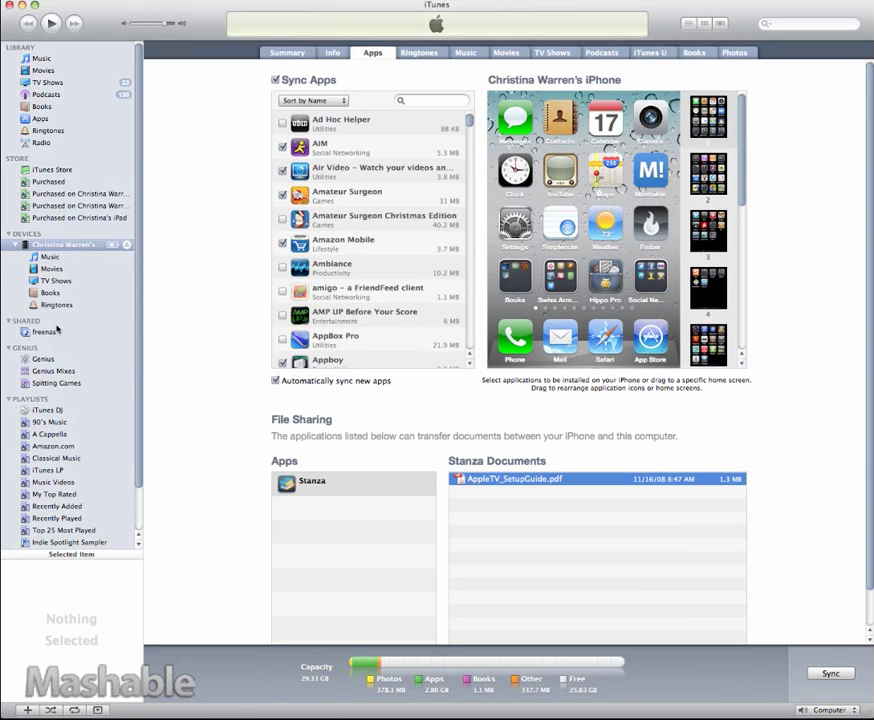
Look over home screens 3 and 4 in the app layout and open the iPhone's summary page
left_click(631, 232)
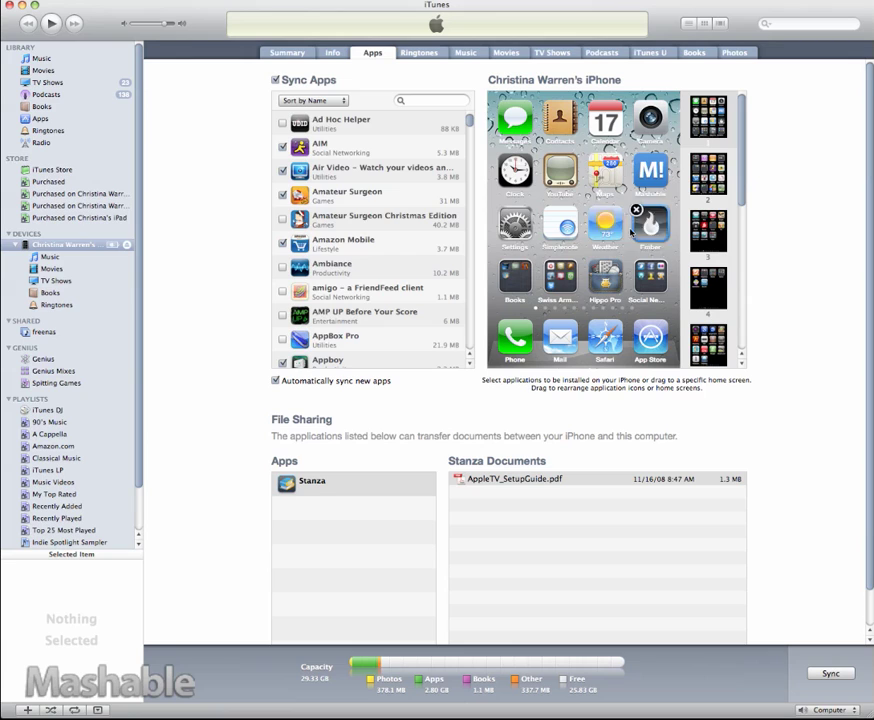
mouse_move(631, 232)
left_mouse_down()
mouse_move(601, 231)
mouse_move(645, 222)
left_mouse_up()
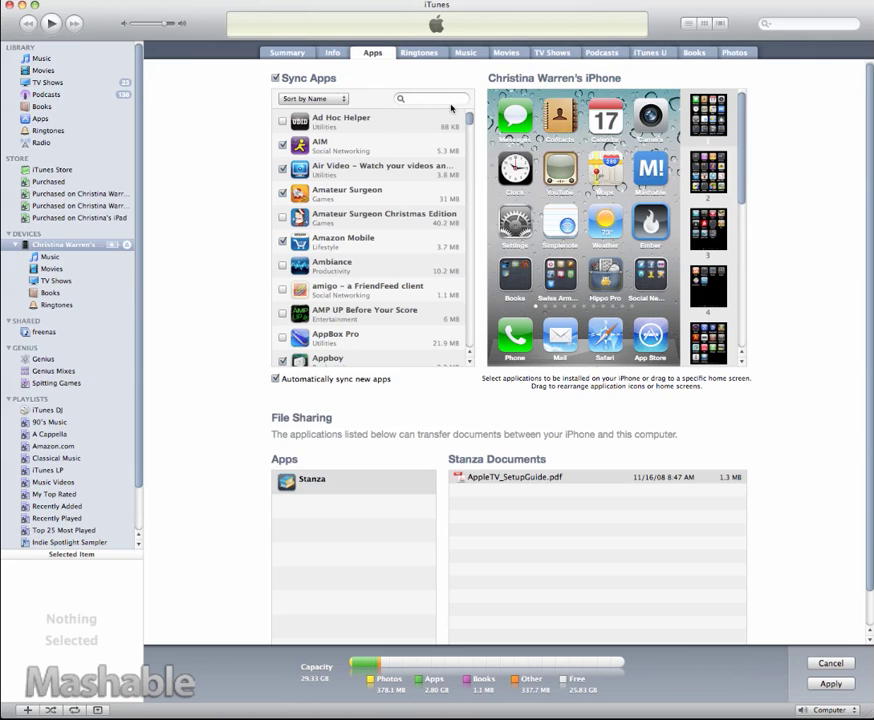
left_click(708, 228)
left_click(708, 285)
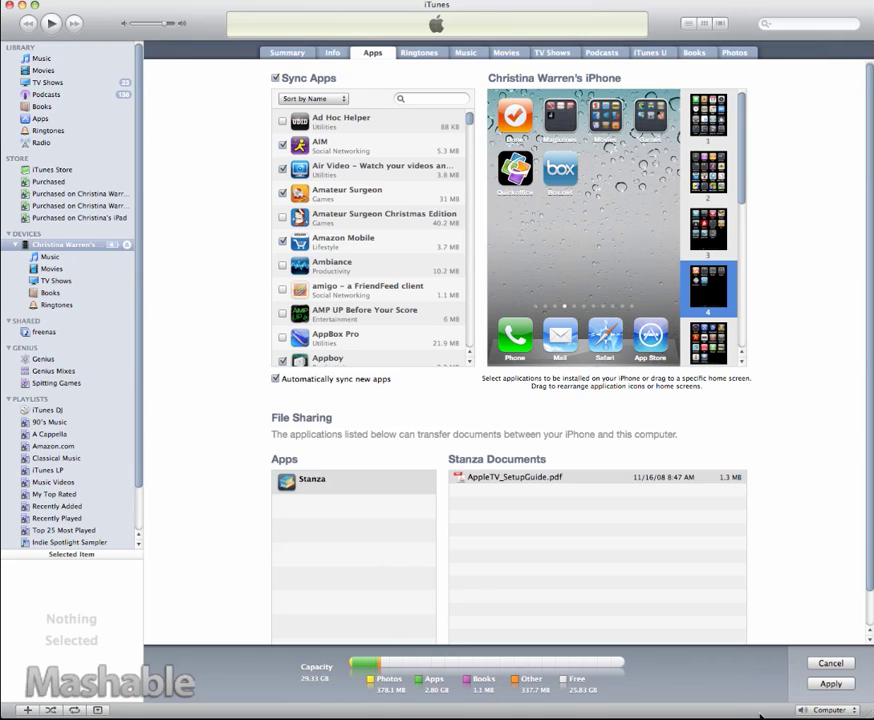
scroll(628, 636, "up", 1)
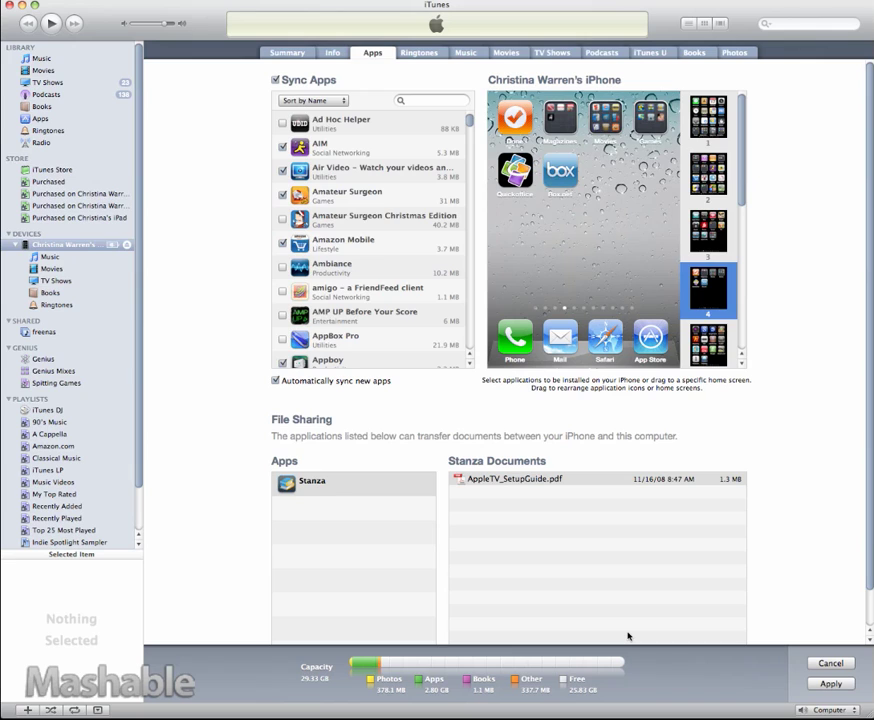
left_click(288, 52)
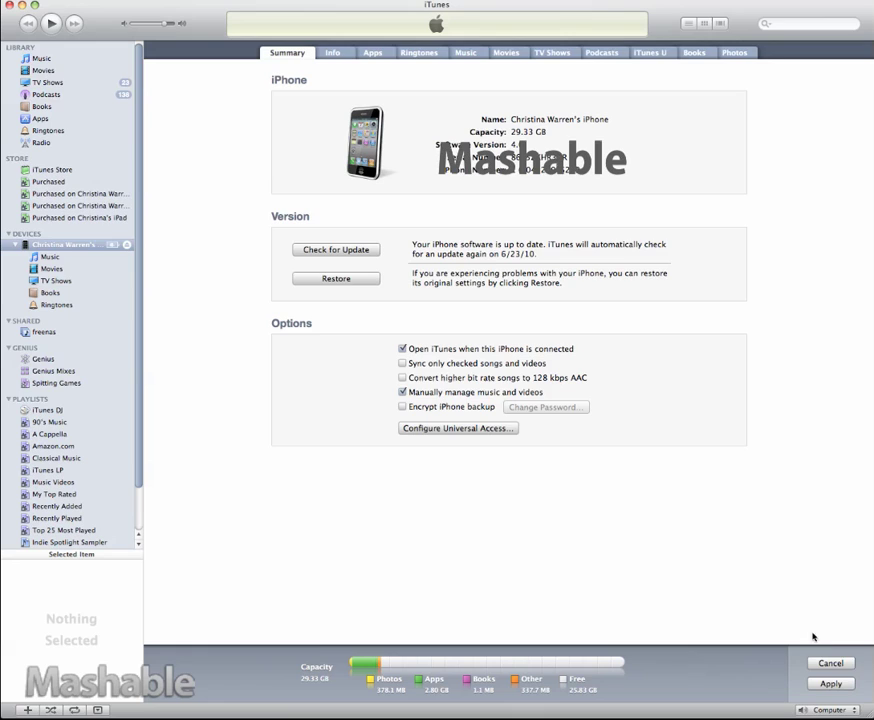